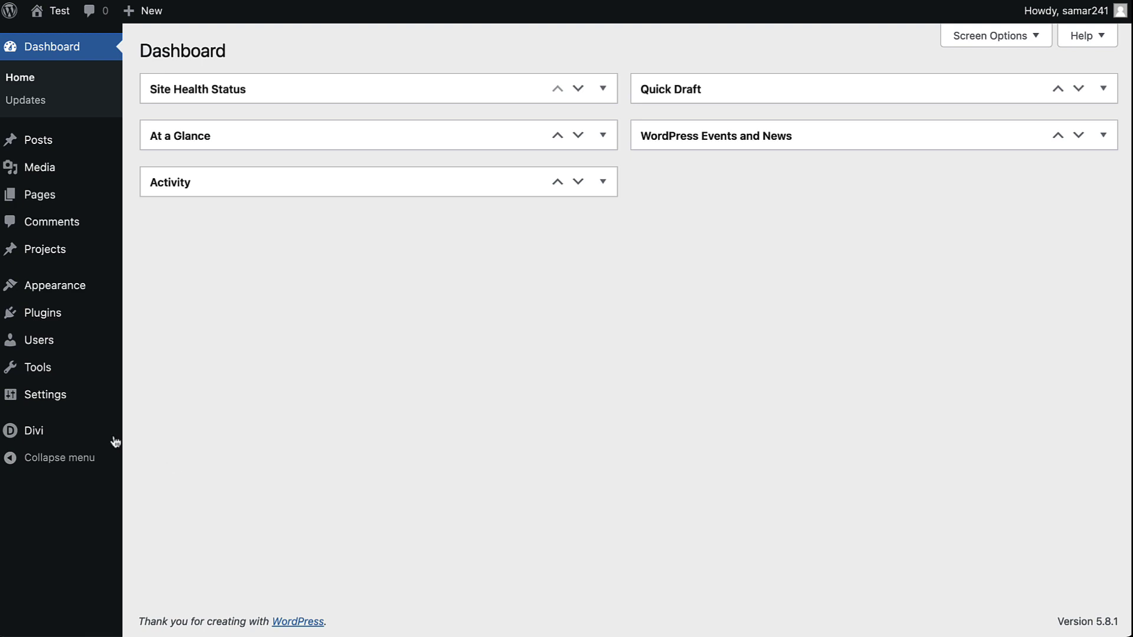
Start a global header from scratch with a Menu module and a logo limited to 58px height
mouse_move(34, 430)
left_click(197, 458)
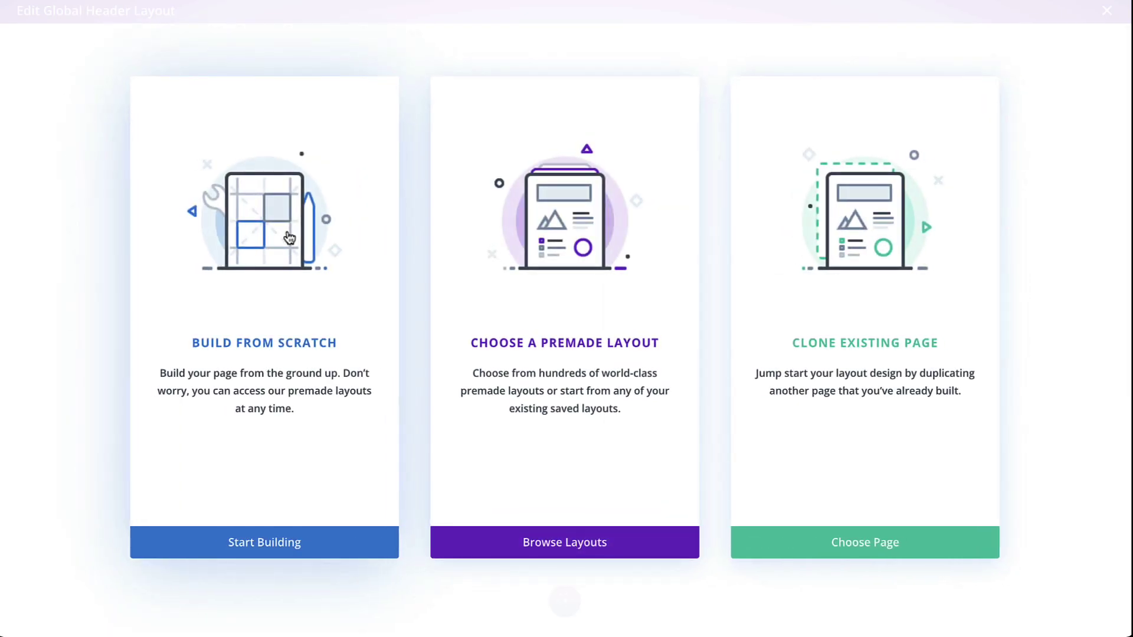
left_click(287, 237)
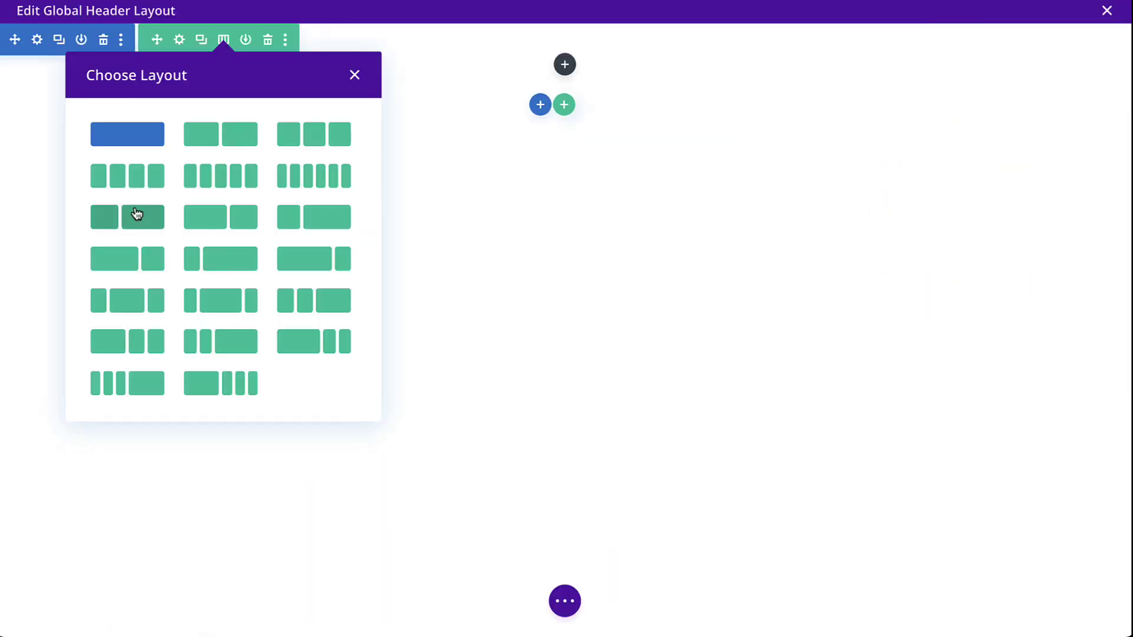
left_click(137, 215)
type("menu")
left_click(382, 240)
left_click(272, 220)
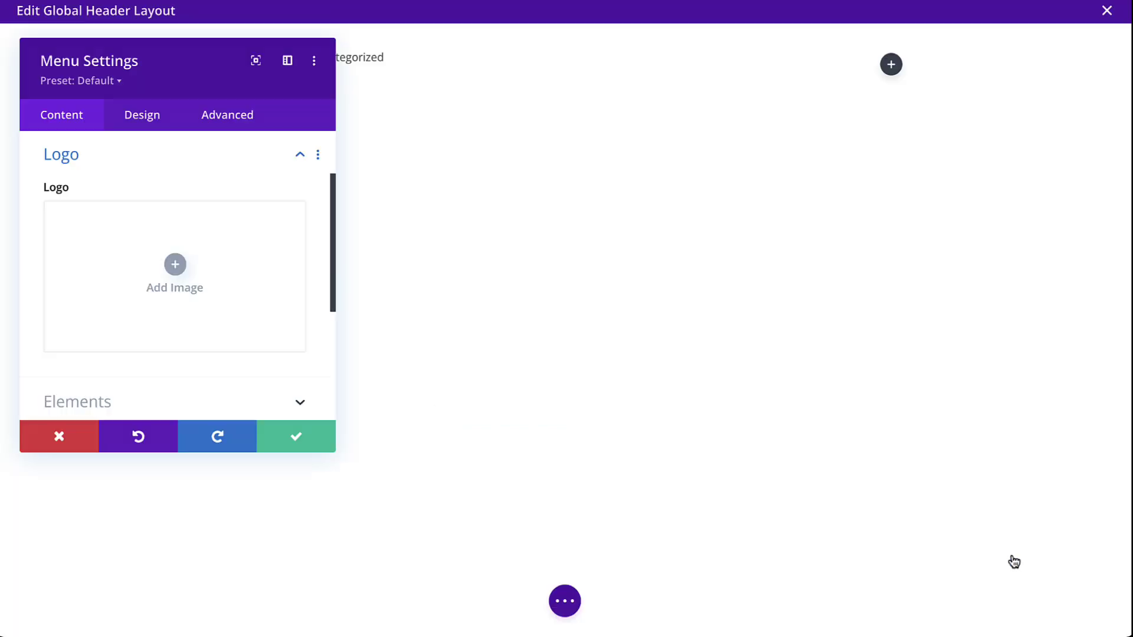
left_click_drag(837, 337, 725, 340)
left_click(734, 173)
scroll(736, 320, "down", 3)
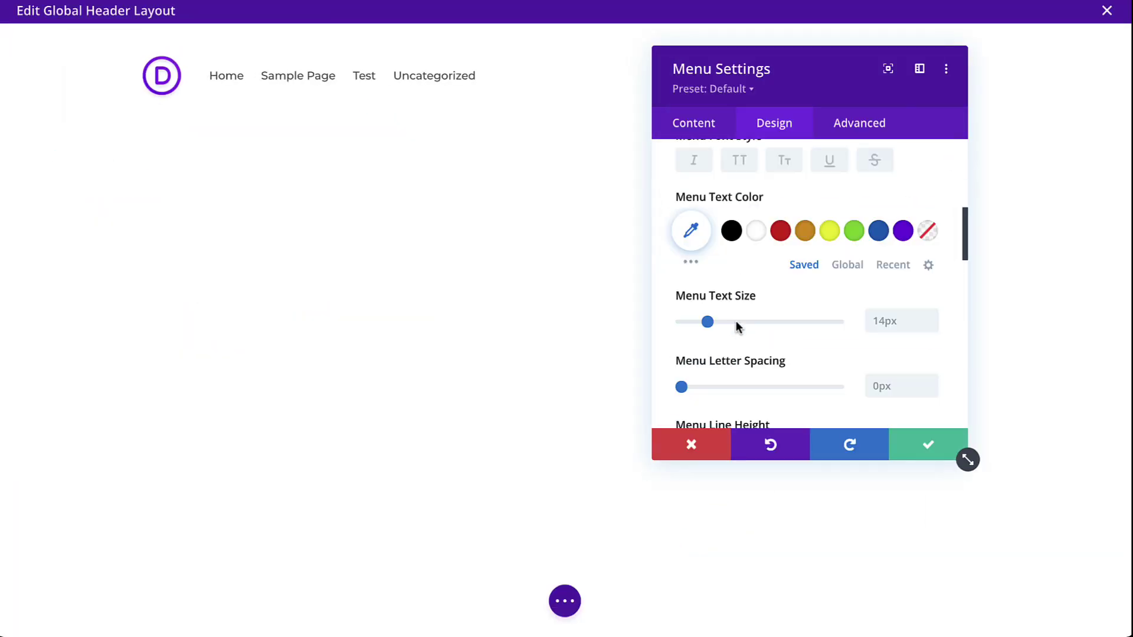
type("button")
Add a Get Started button with custom styles and a purple background
left_click(833, 239)
triple_click(157, 252)
type("Get Started")
left_click(199, 120)
left_click(119, 234)
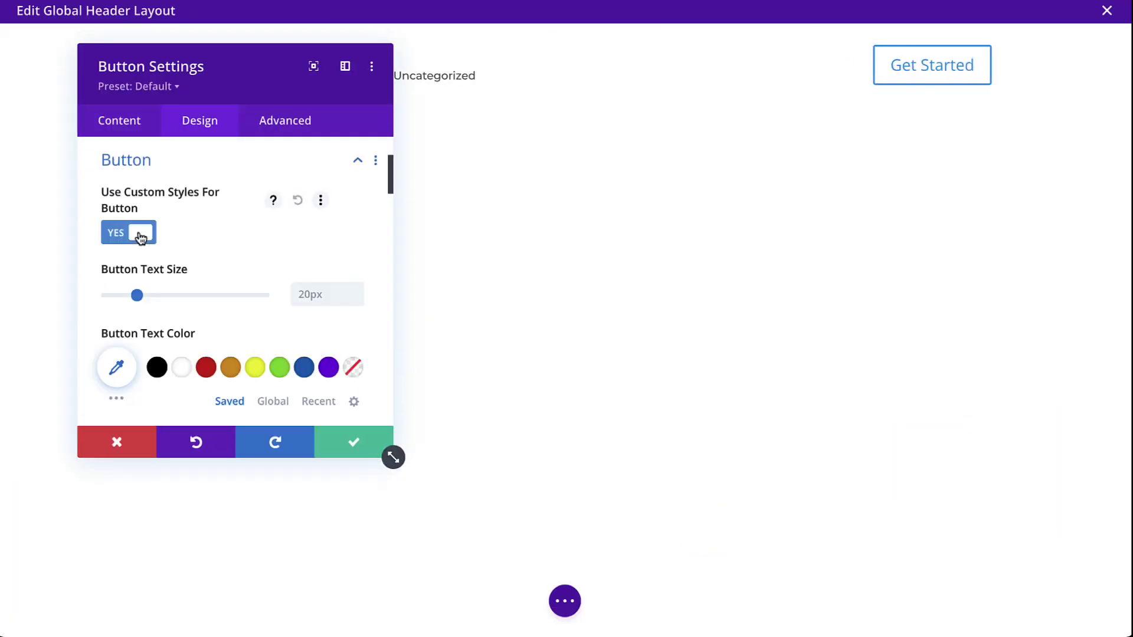
scroll(267, 310, "down", 3)
left_click(328, 364)
scroll(357, 337, "down", 5)
scroll(182, 288, "up", 5)
scroll(190, 288, "down", 5)
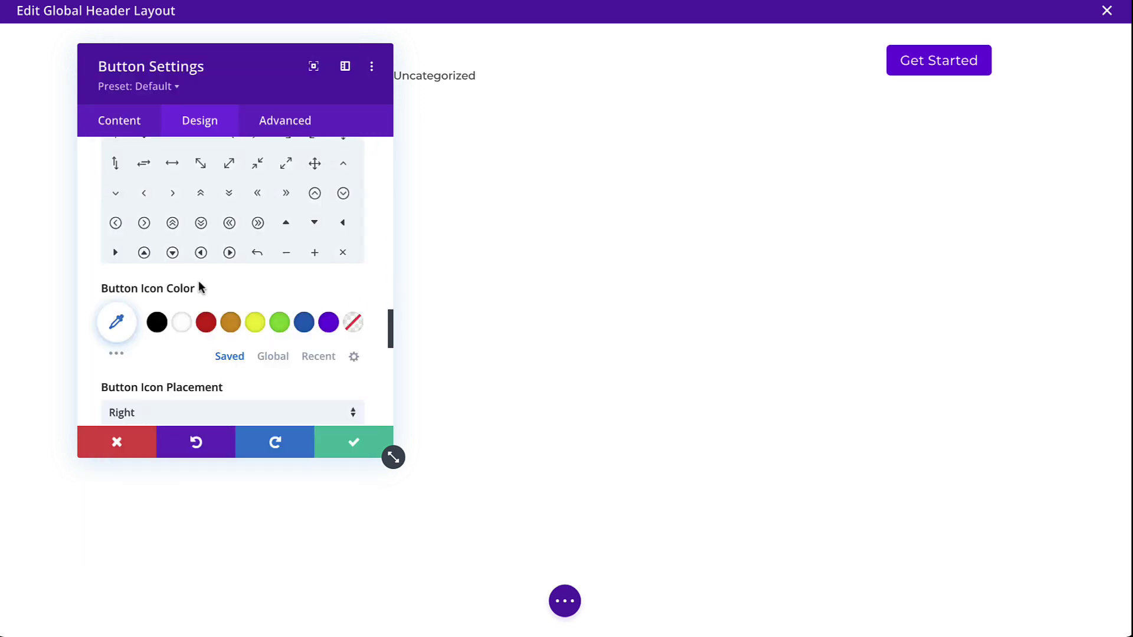
scroll(199, 283, "down", 5)
left_click(353, 441)
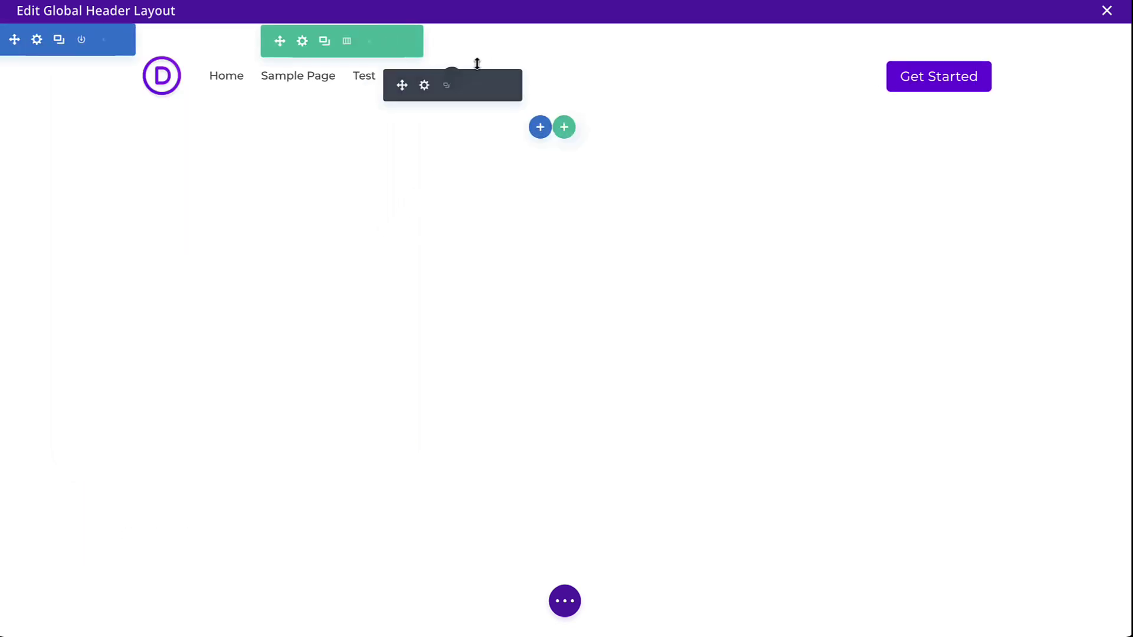
mouse_move(44, 46)
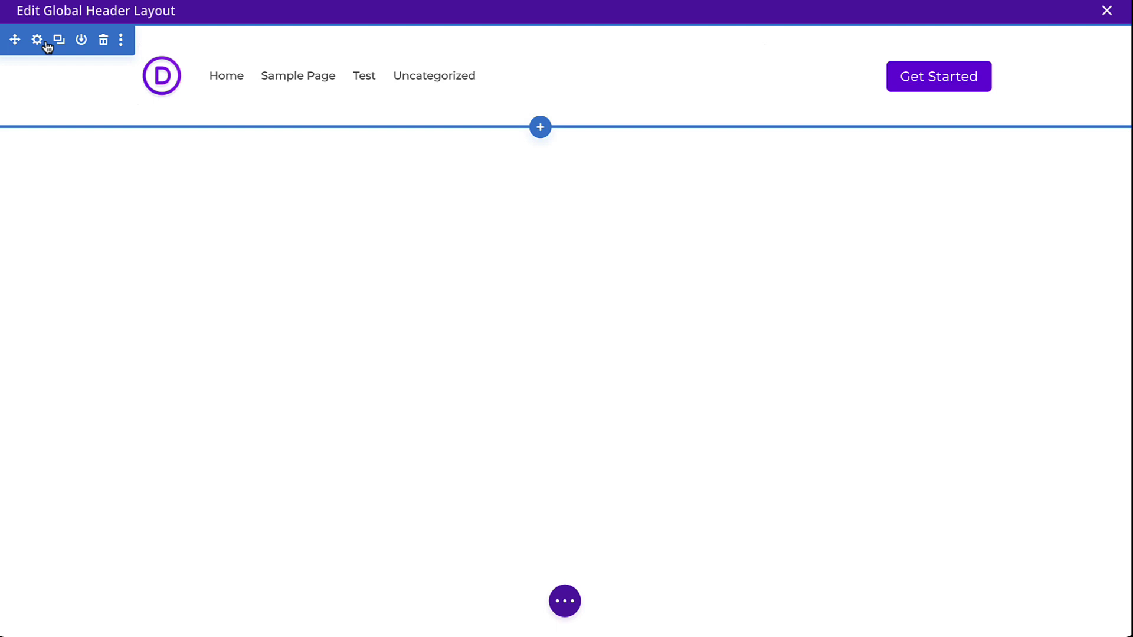
Set the header section's Advanced Position to Absolute
left_click(36, 40)
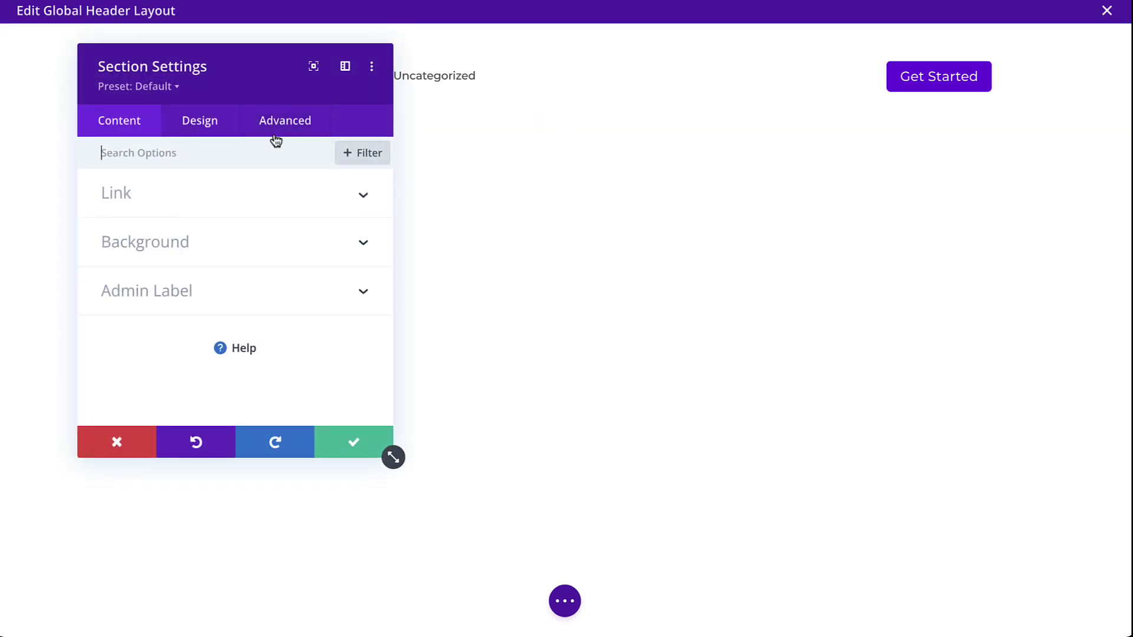
left_click(256, 121)
scroll(189, 298, "down", 3)
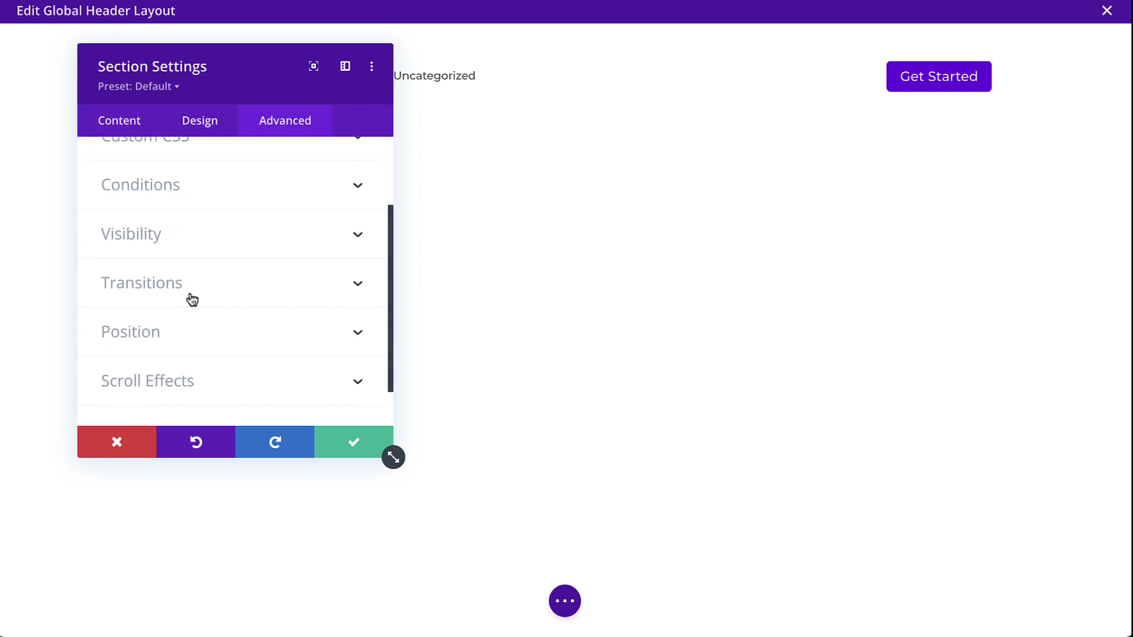
left_click(187, 326)
left_click(164, 222)
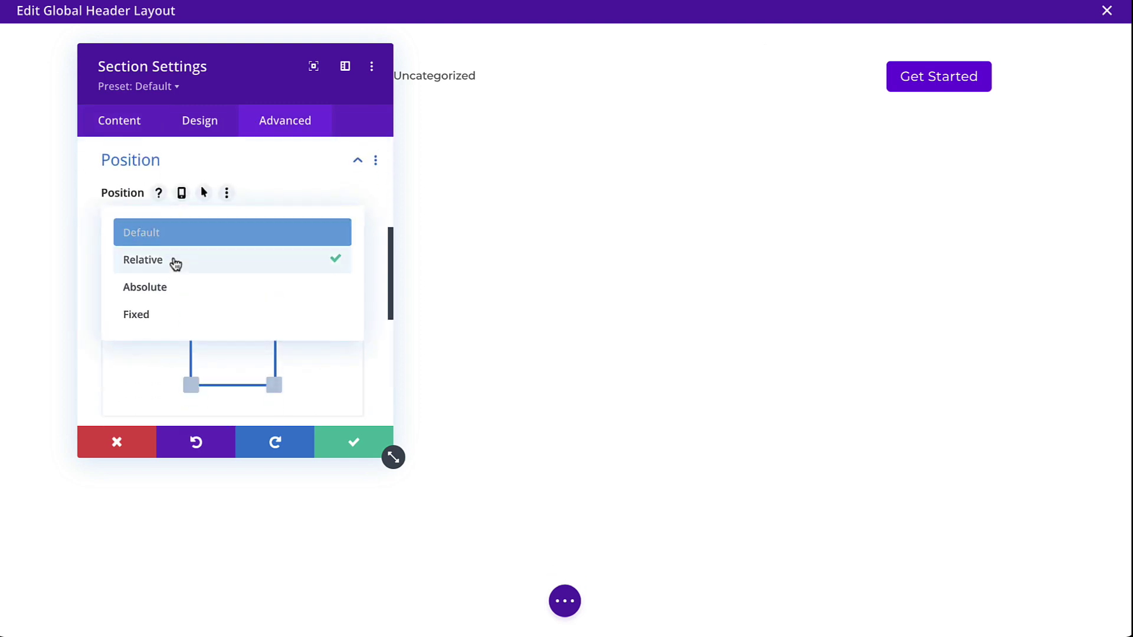
left_click(176, 286)
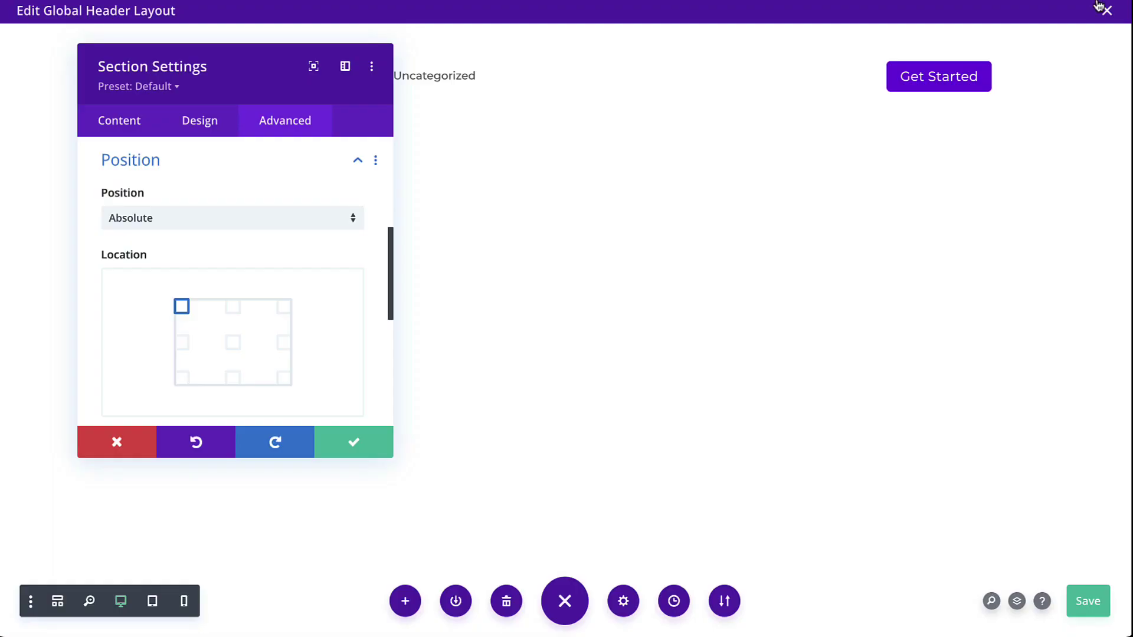
Close the layout editor, save the Theme Builder, and reopen the Global Header layout
left_click(1106, 10)
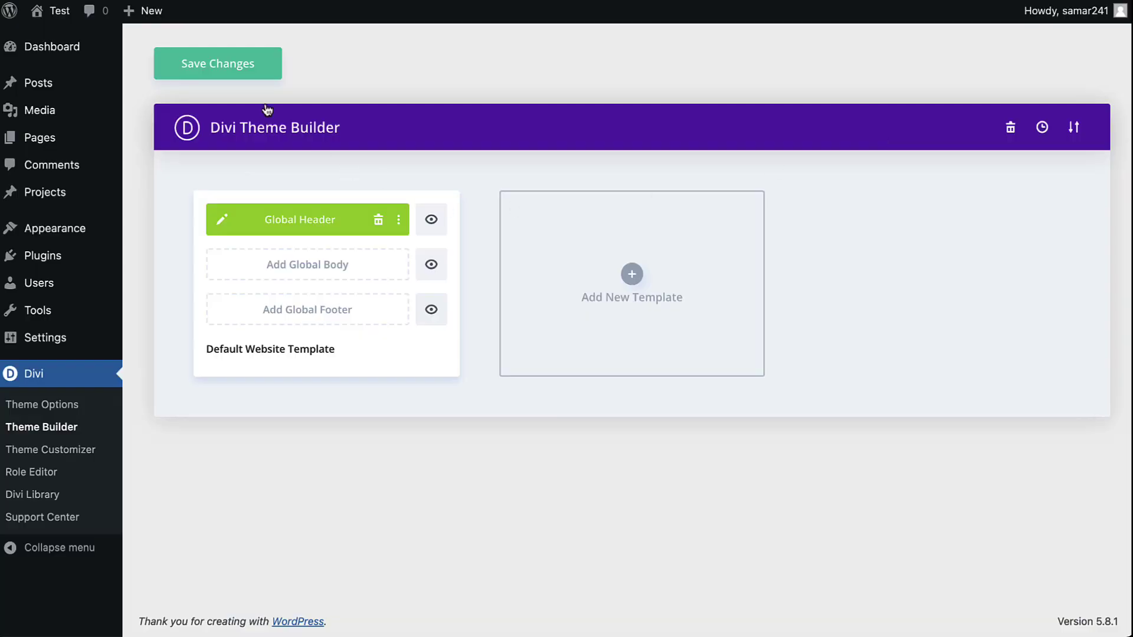
left_click(230, 80)
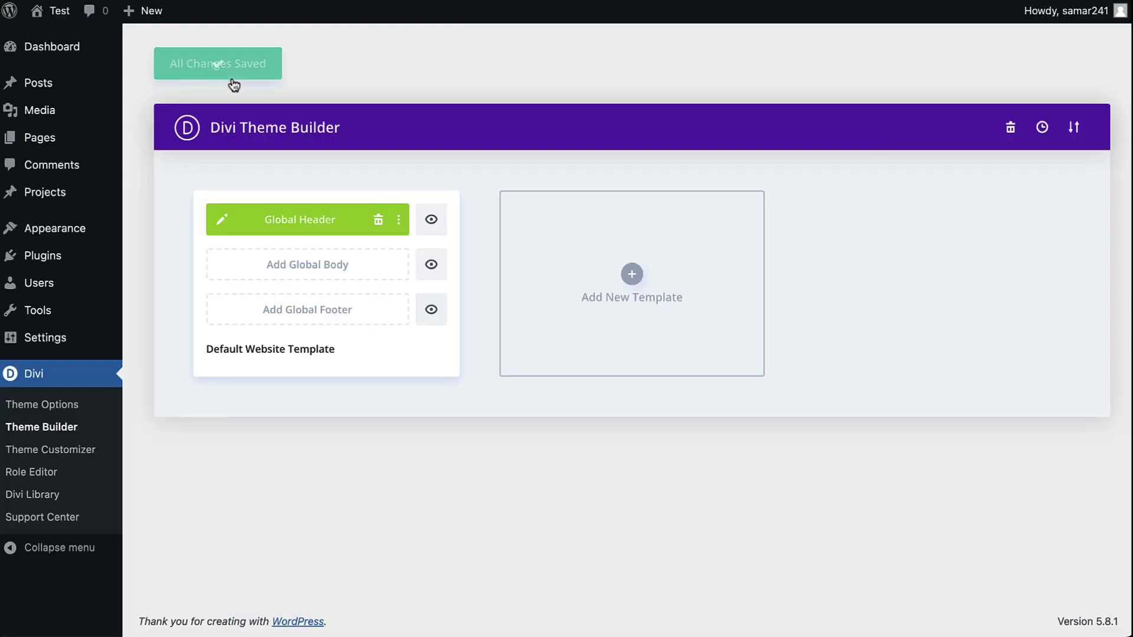
left_click(221, 220)
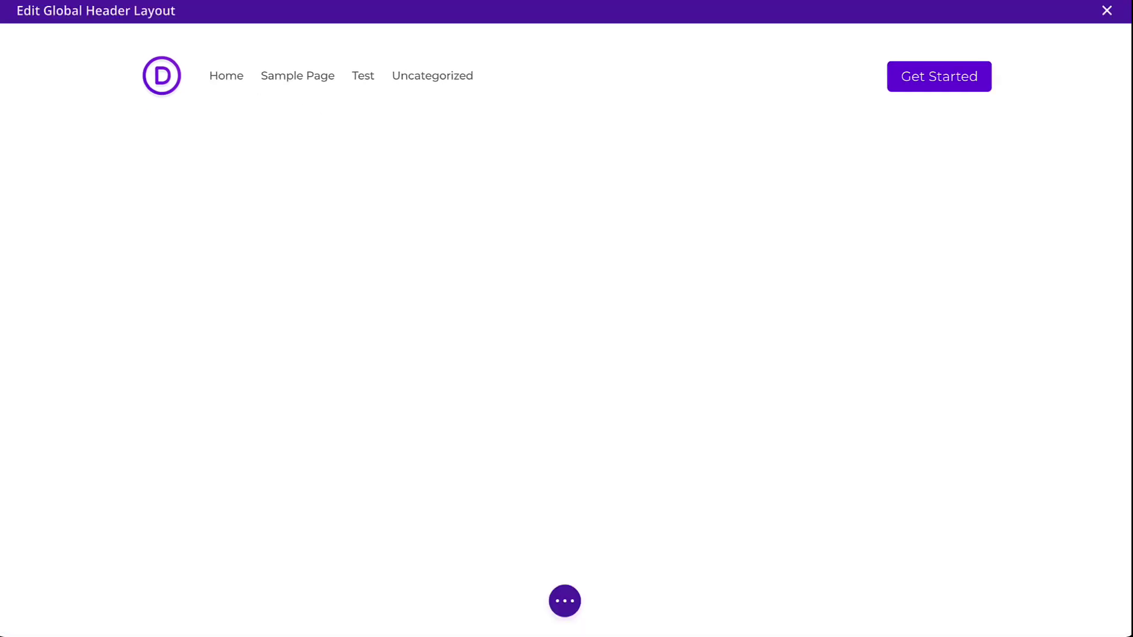
Keep the header section's Advanced Position set to Absolute
left_click(36, 38)
left_click(283, 133)
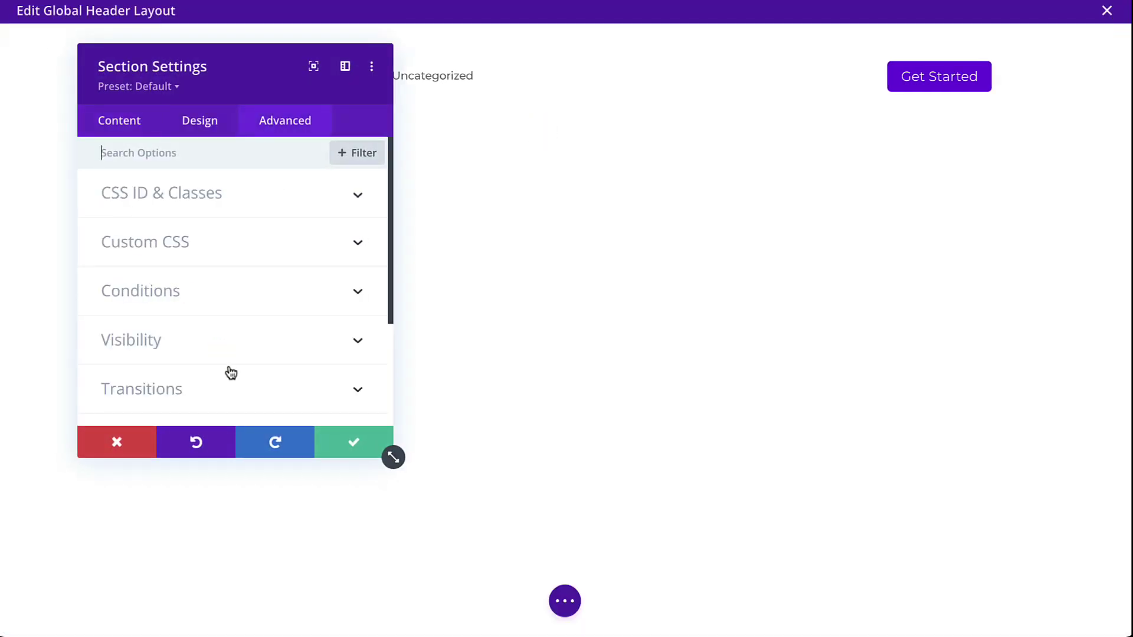
scroll(221, 354, "down", 2)
left_click(213, 347)
left_click(192, 222)
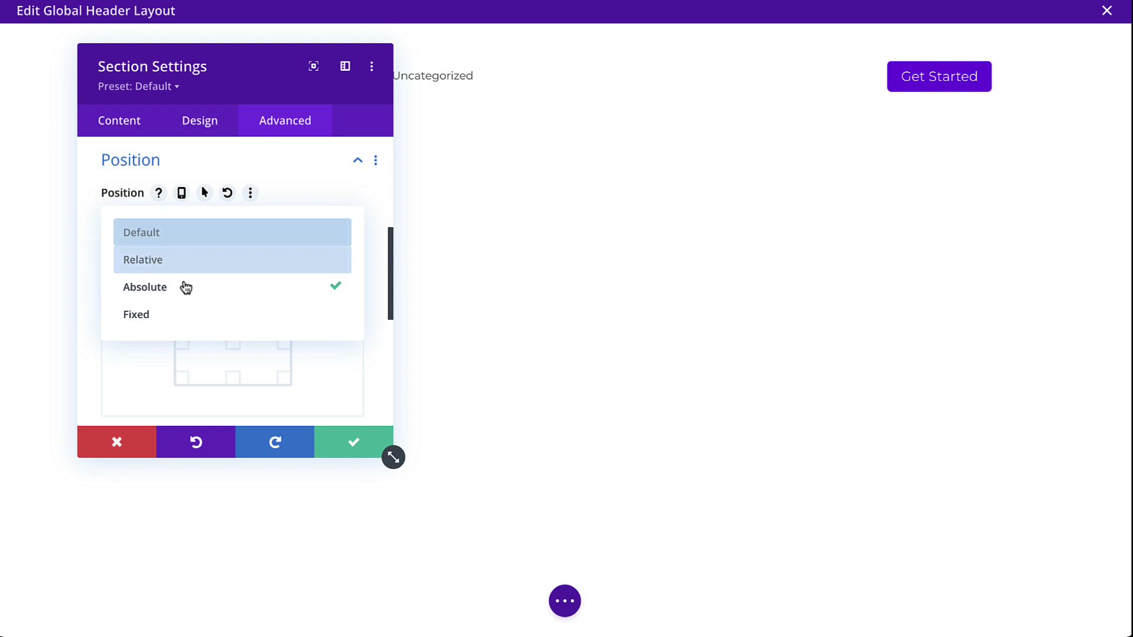
left_click(183, 289)
scroll(187, 286, "down", 2)
scroll(187, 286, "down", 2)
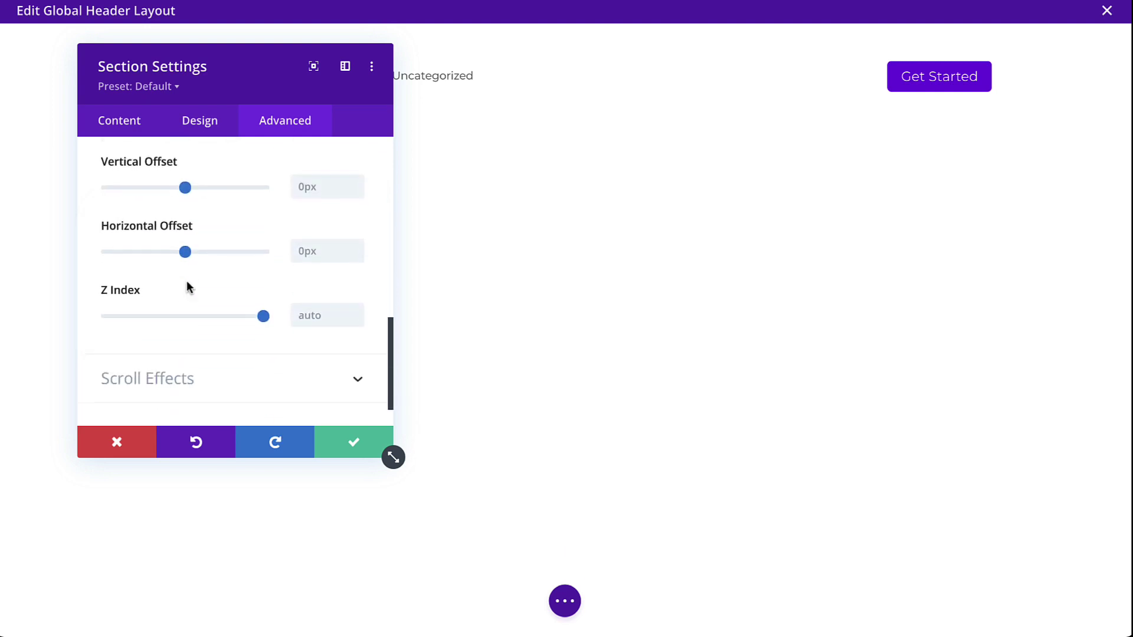
scroll(187, 286, "down", 1)
scroll(187, 286, "up", 3)
Make the header section's background transparent
left_click(114, 124)
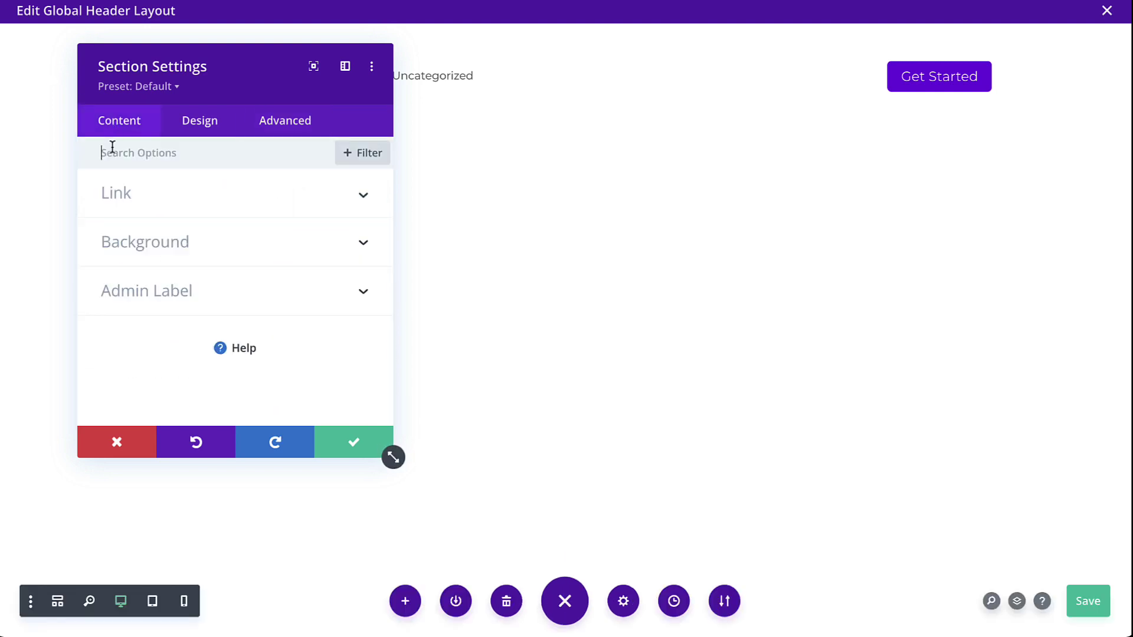
left_click(139, 246)
scroll(169, 301, "down", 2)
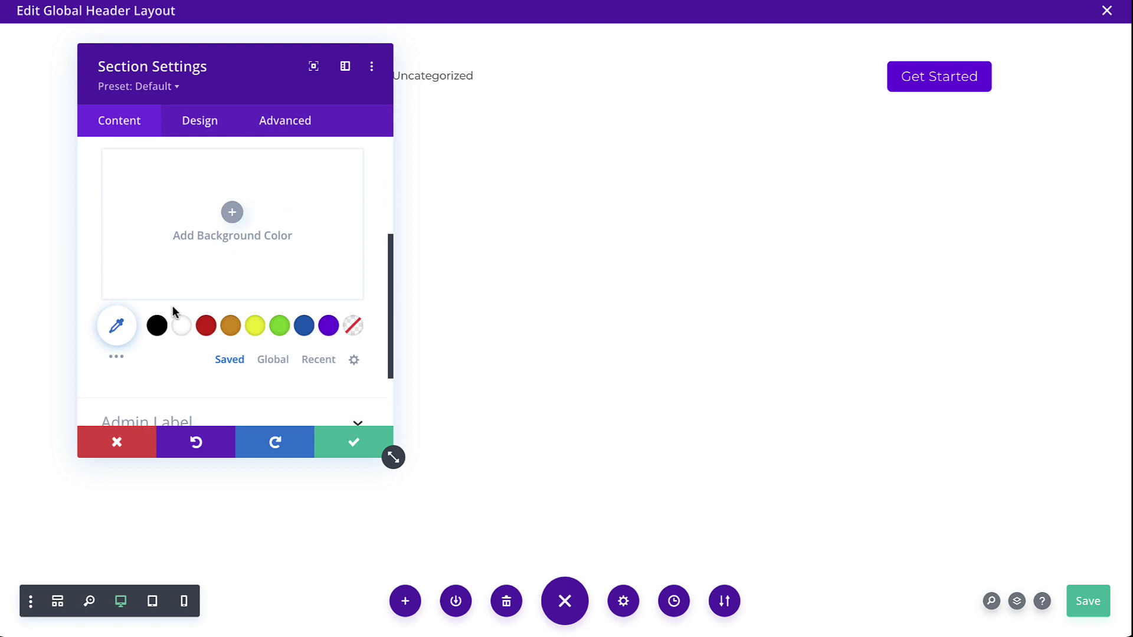
left_click(353, 325)
left_click(344, 439)
mouse_move(451, 79)
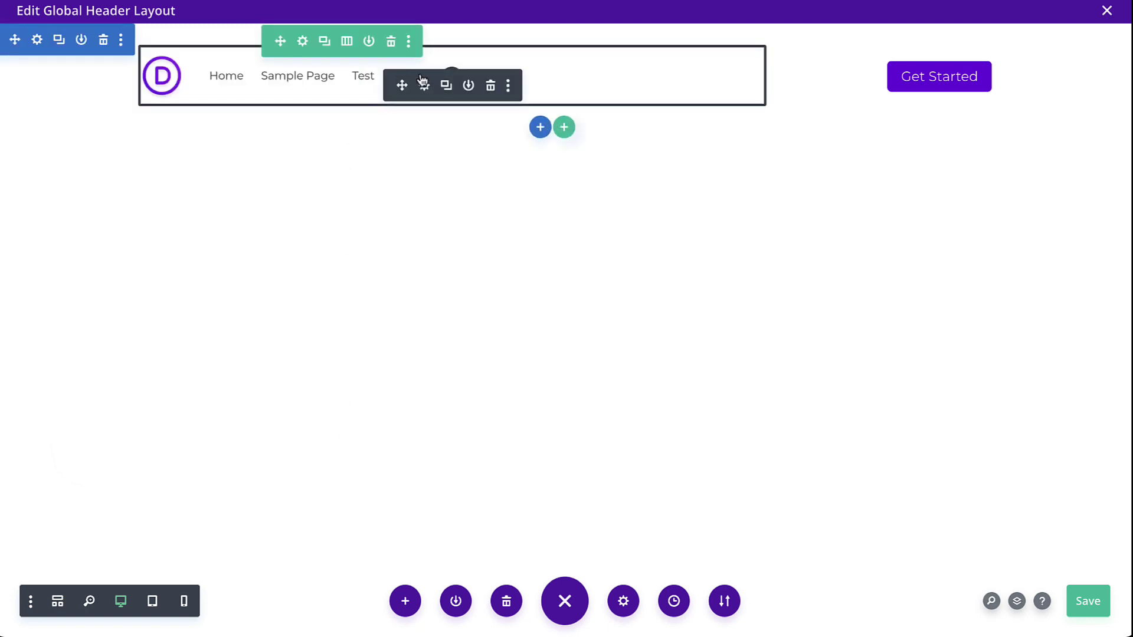
Make the menu module's background transparent and save the layout with Ctrl+S
left_click(424, 84)
scroll(281, 360, "down", 1)
left_click(224, 389)
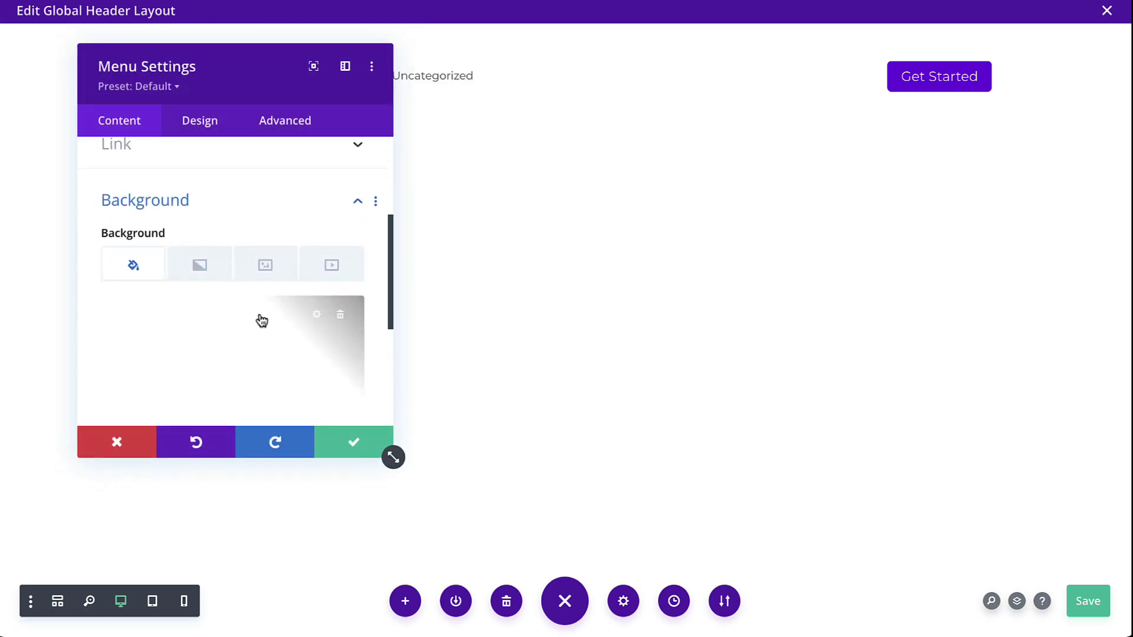
scroll(265, 321, "down", 2)
left_click(352, 342)
key("ctrl+s")
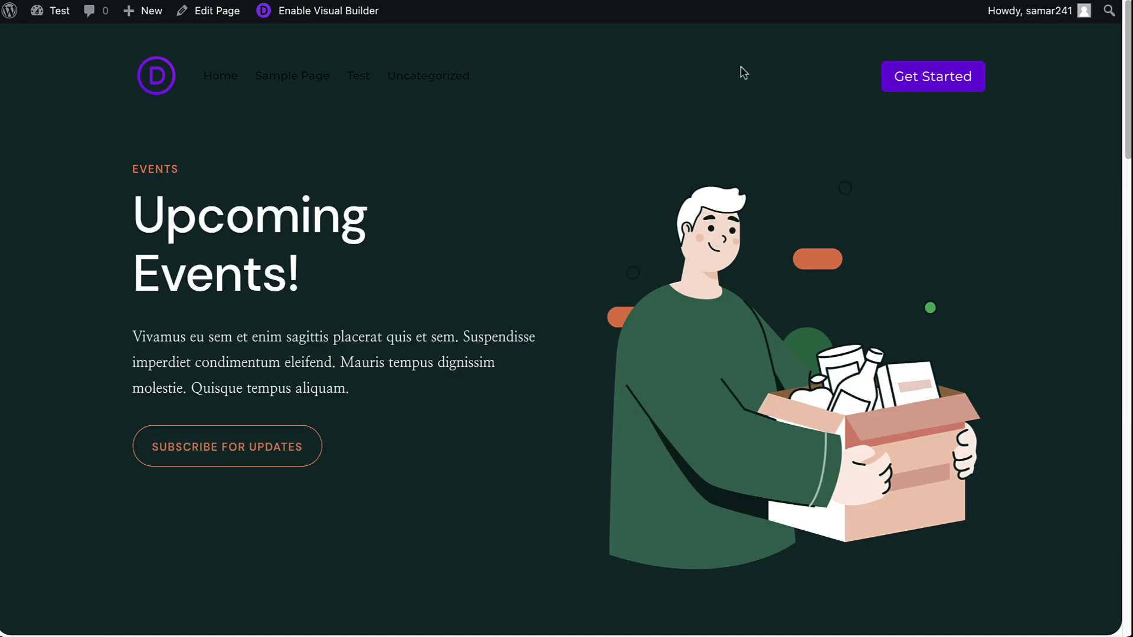
scroll(304, 229, "down", 3)
scroll(305, 228, "down", 3)
scroll(306, 229, "up", 6)
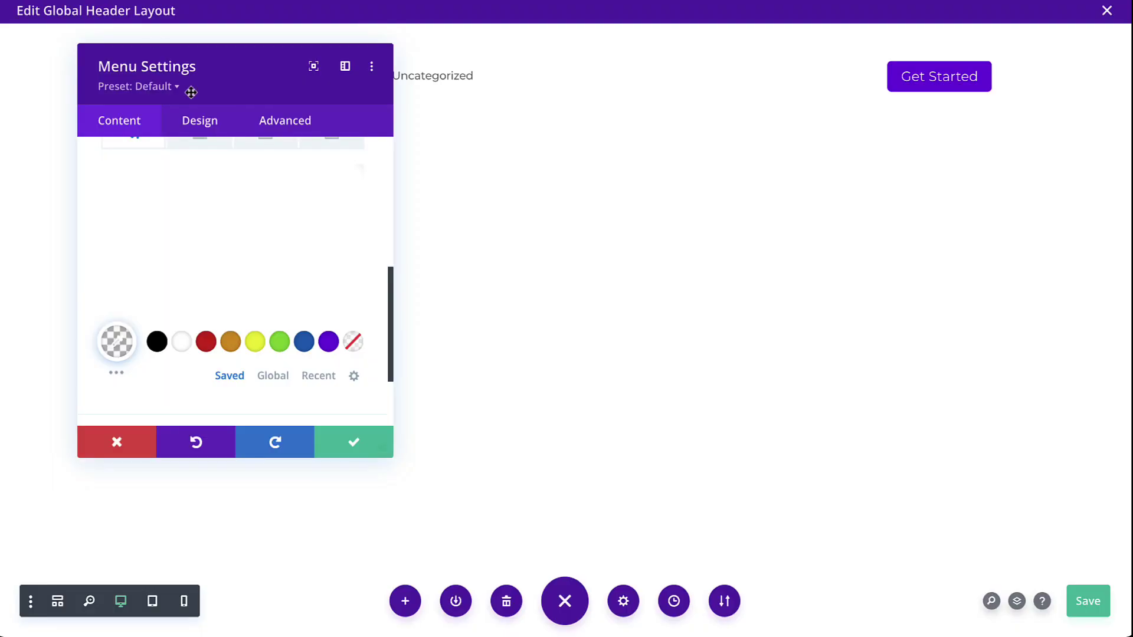
Set the header section's Scroll Effects sticky position to Stick to Top
left_click(13, 52)
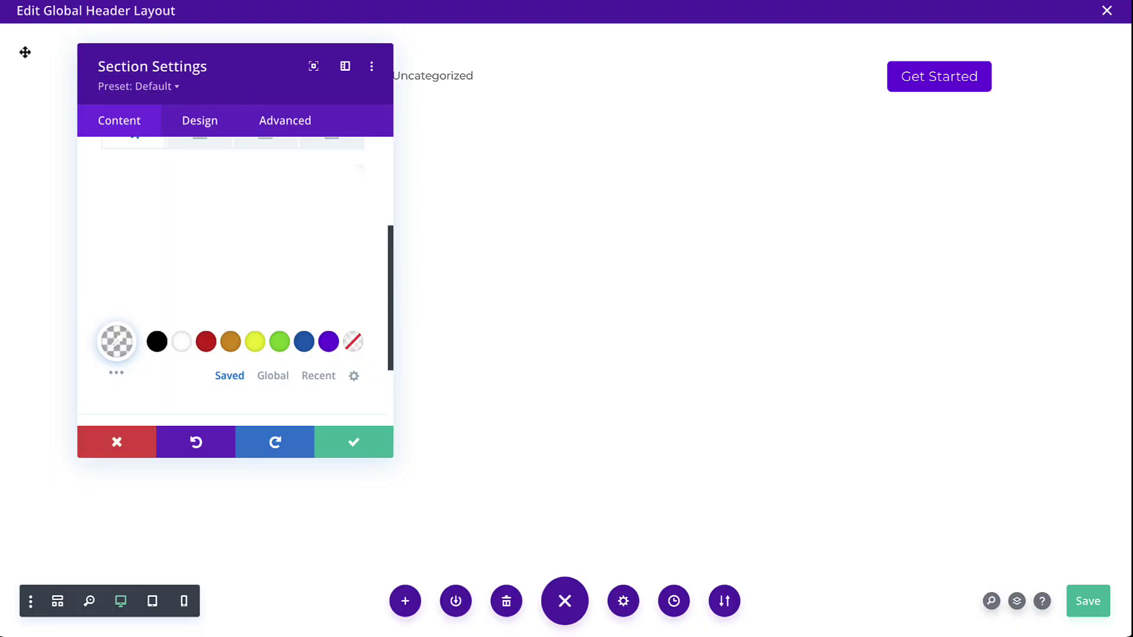
left_click(264, 119)
scroll(210, 297, "down", 2)
left_click(197, 372)
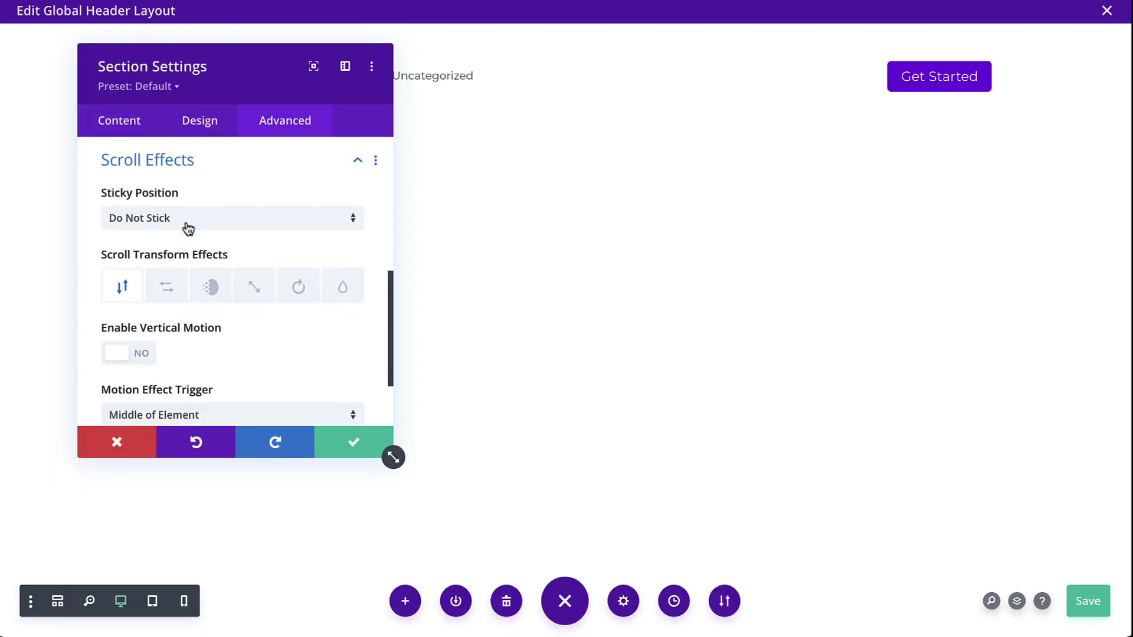
left_click(184, 232)
left_click(179, 256)
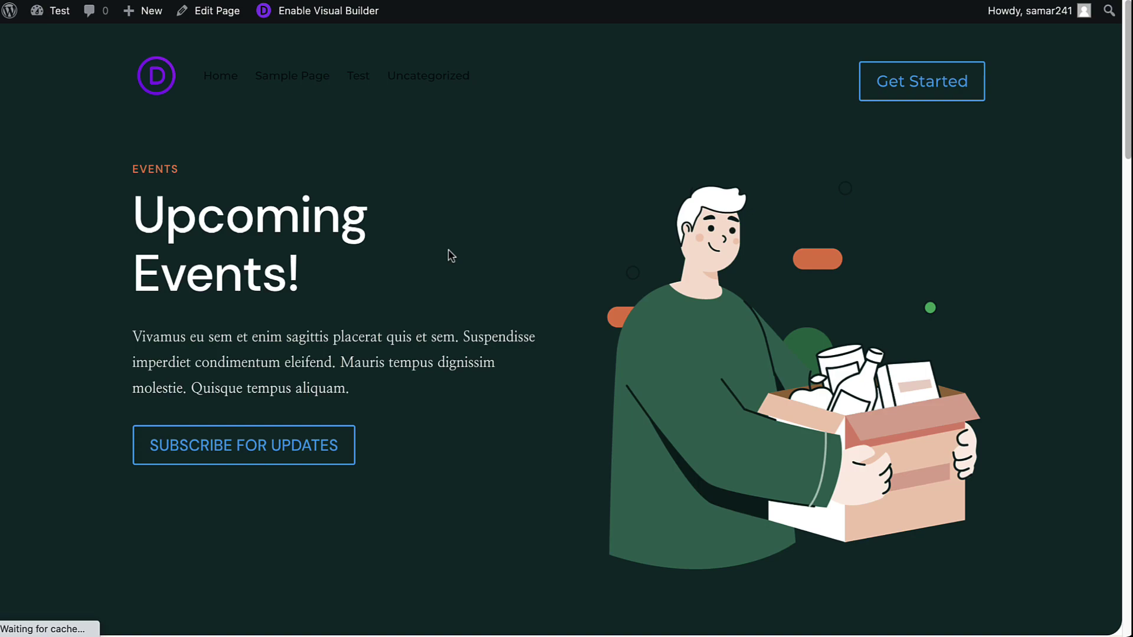
scroll(451, 253, "down", 2)
scroll(448, 255, "down", 2)
scroll(449, 255, "down", 2)
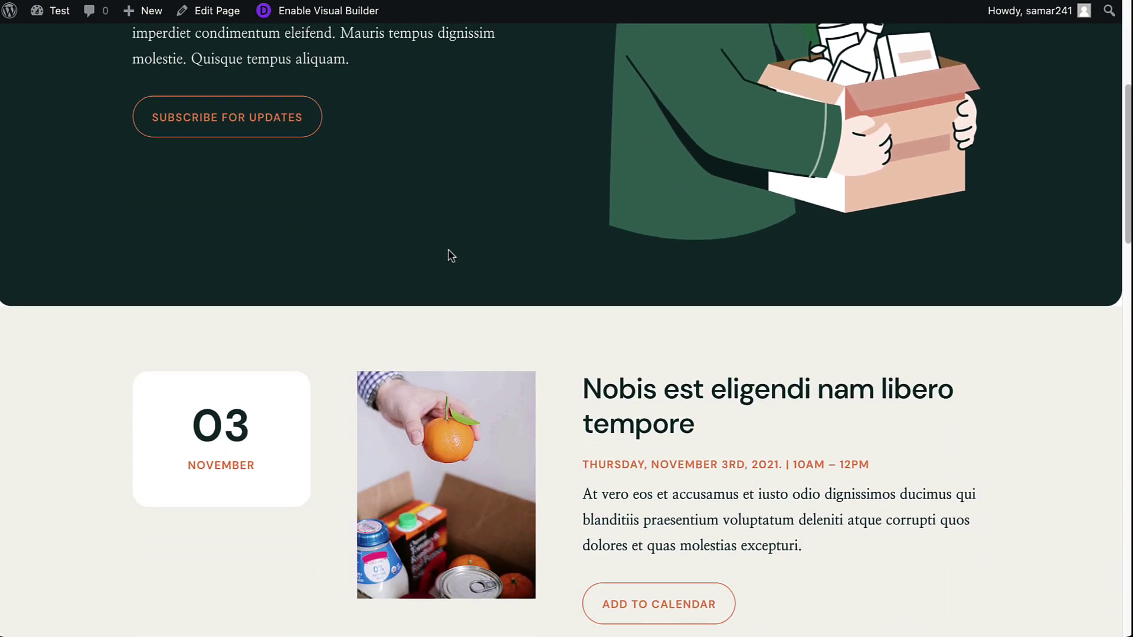
scroll(450, 256, "up", 5)
scroll(449, 255, "down", 3)
scroll(449, 254, "up", 3)
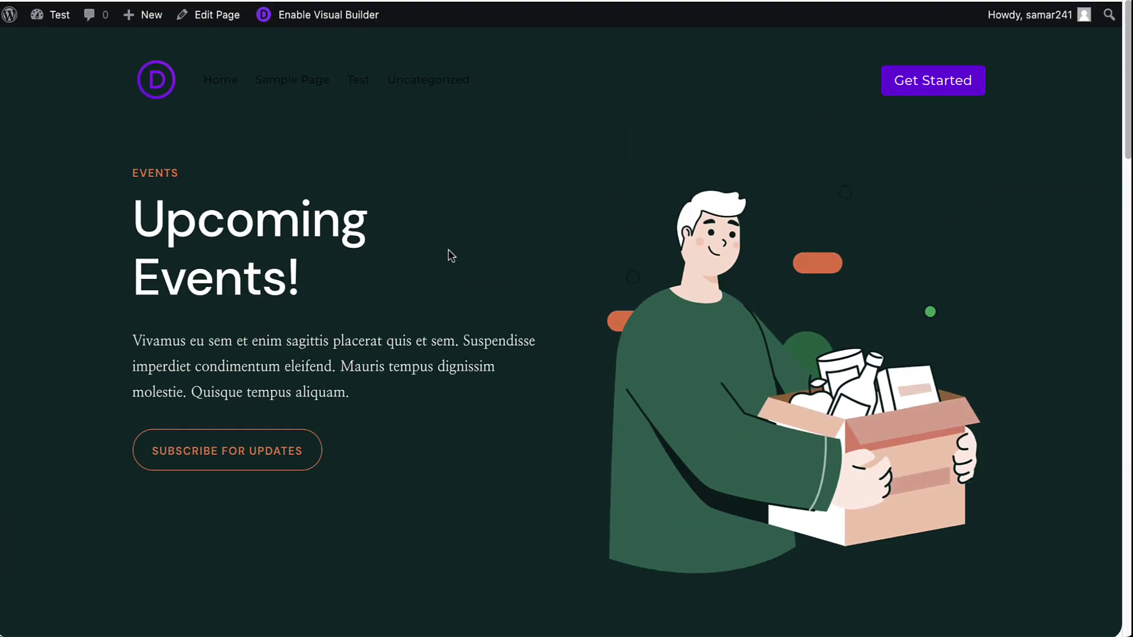
scroll(450, 255, "down", 3)
scroll(450, 256, "up", 3)
scroll(450, 255, "down", 1)
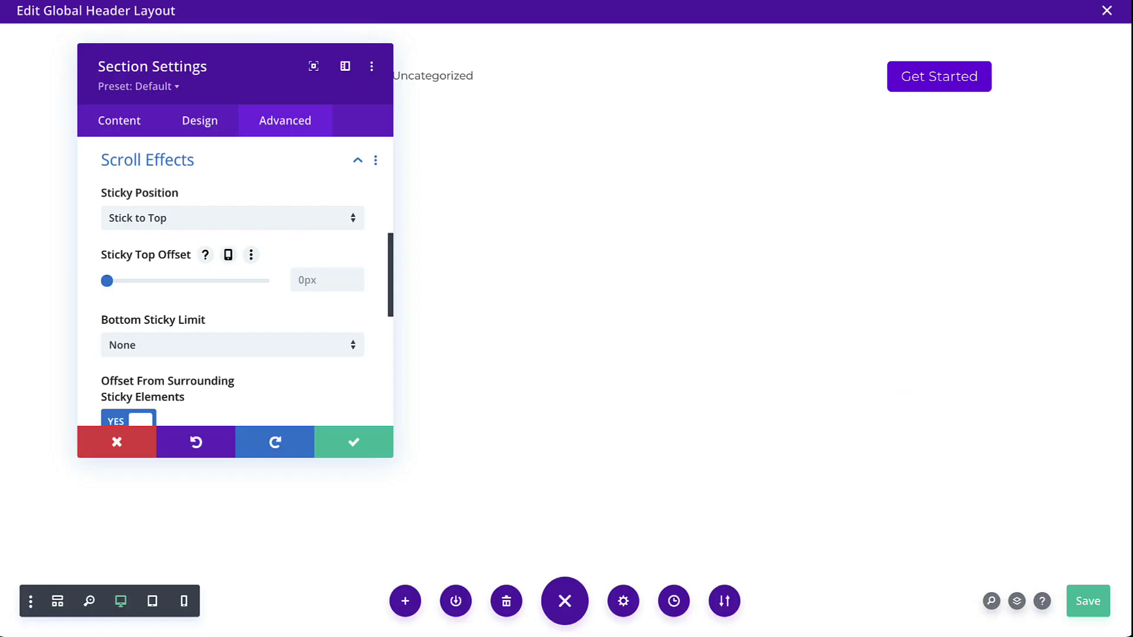
scroll(234, 259, "up", 1)
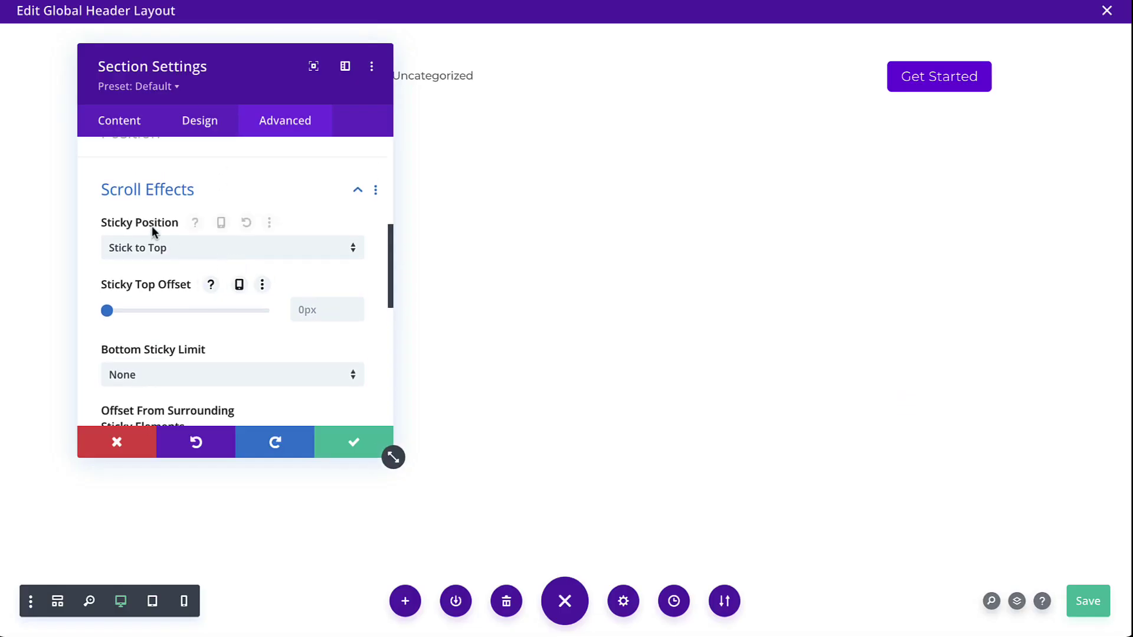
scroll(152, 230, "up", 1)
scroll(152, 232, "up", 1)
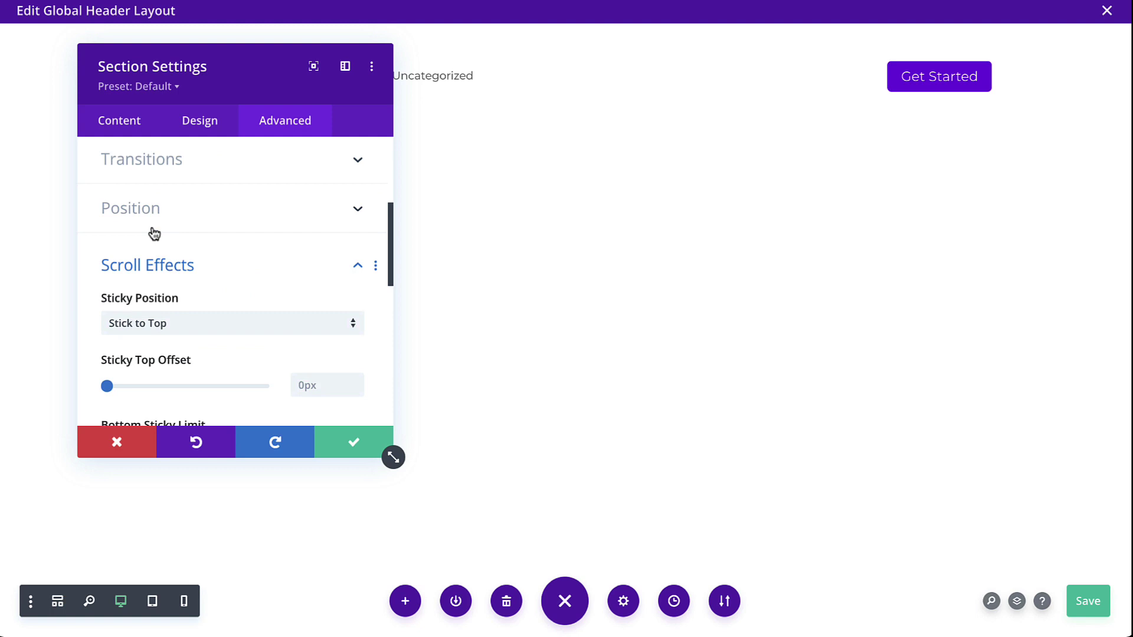
scroll(152, 232, "up", 2)
Set the header section's Position back to Default
left_click(155, 280)
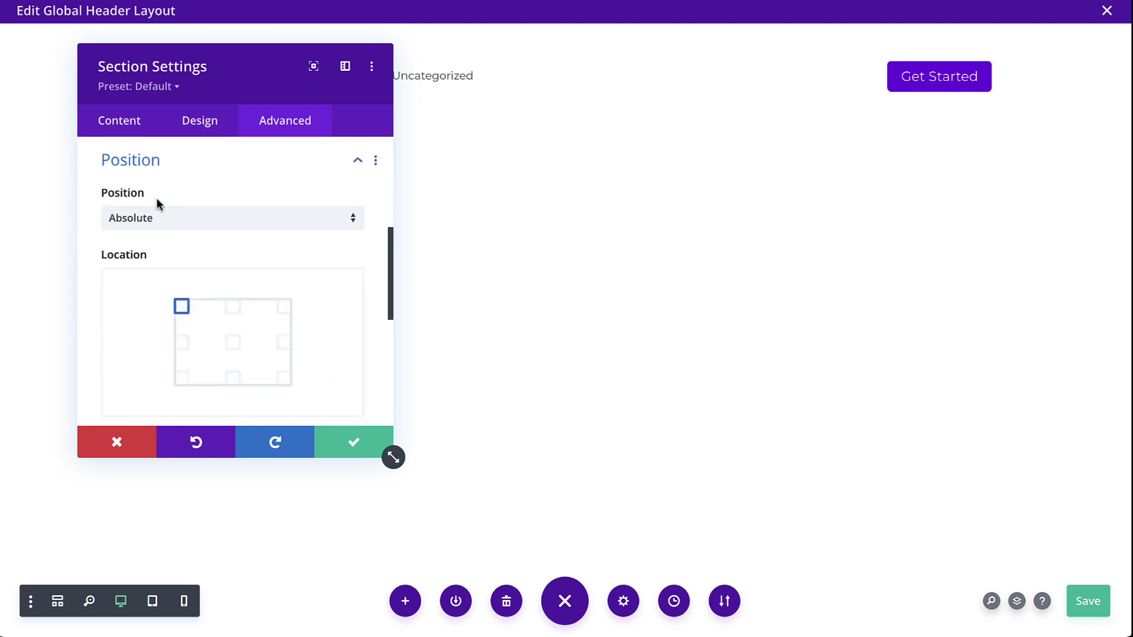
left_click(160, 218)
left_click(161, 232)
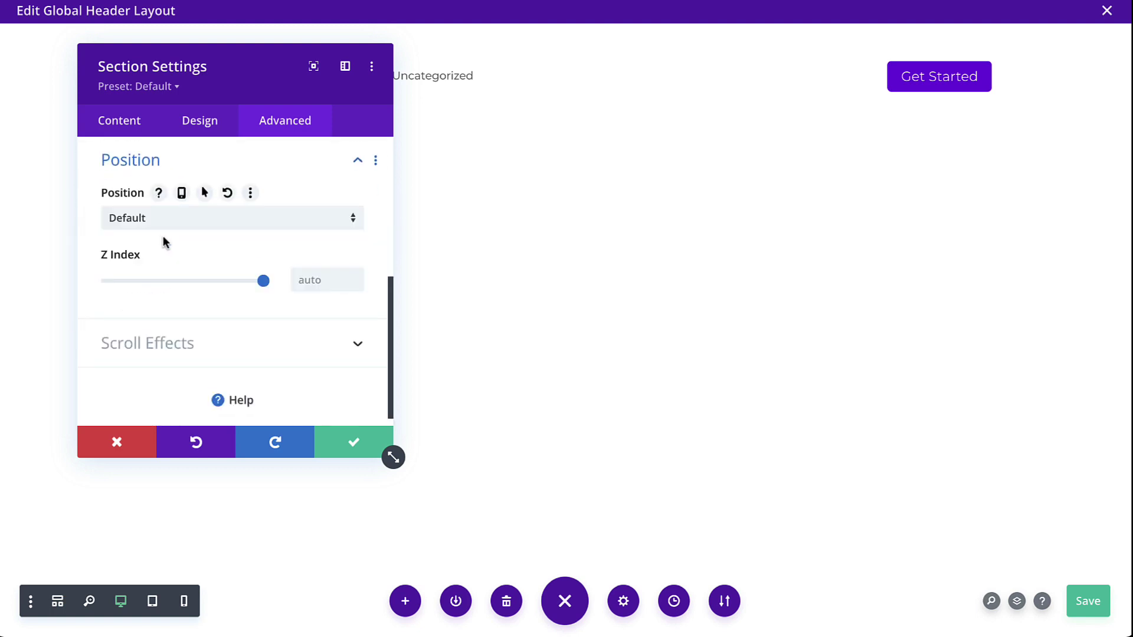
scroll(163, 242, "up", 2)
scroll(168, 200, "up", 1)
scroll(170, 189, "up", 2)
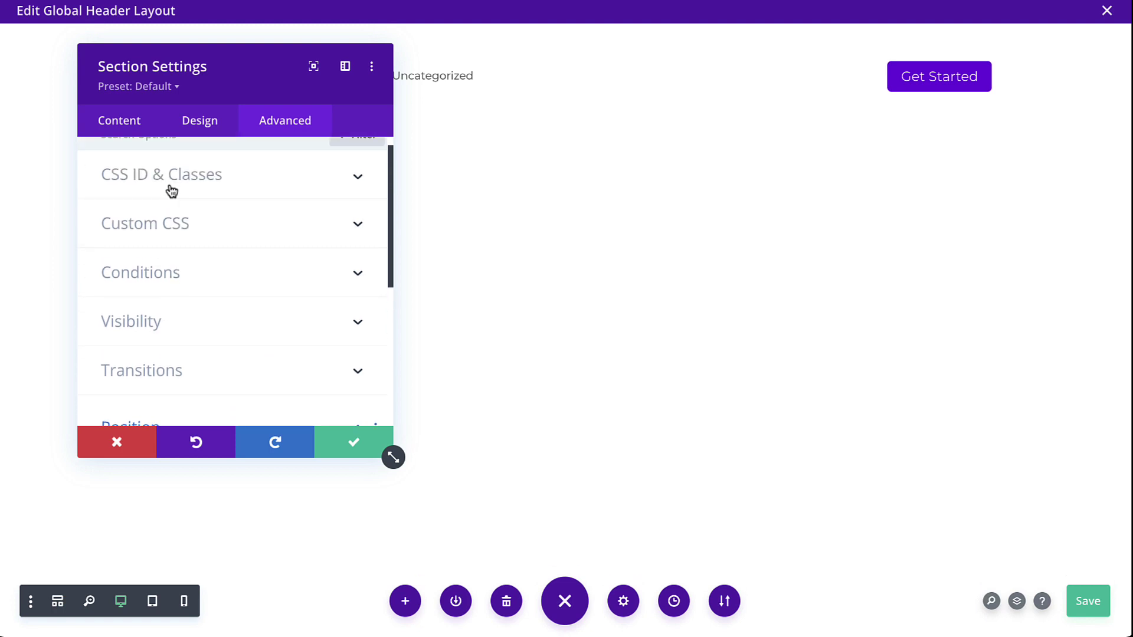
Add Main Element custom CSS position:absolute; width:100% and save the layout
left_click(171, 210)
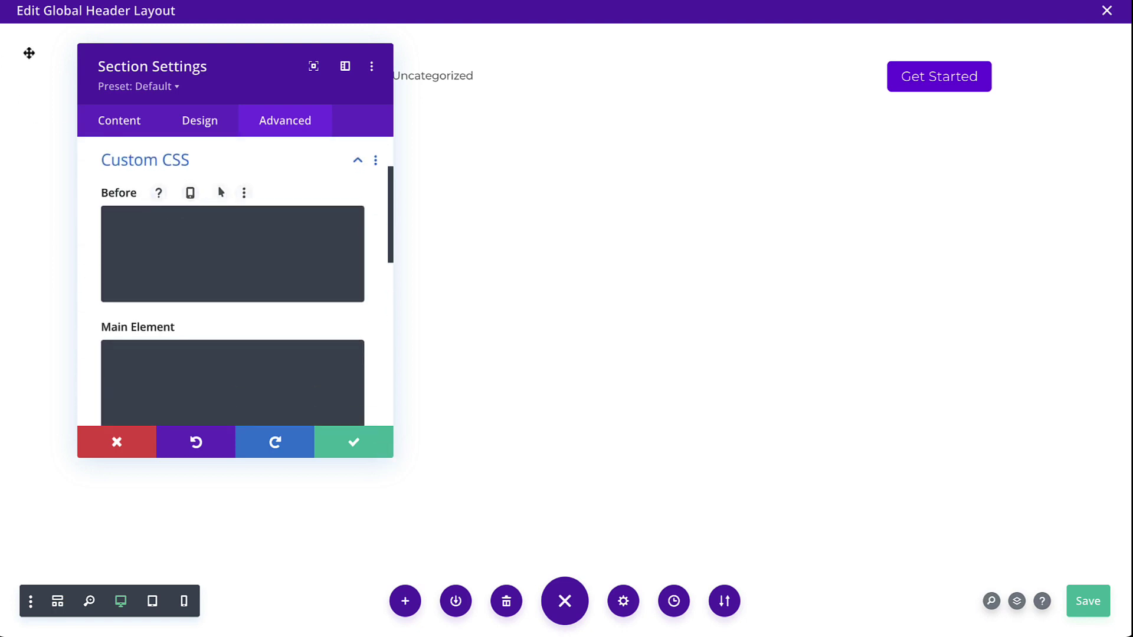
left_click(159, 347)
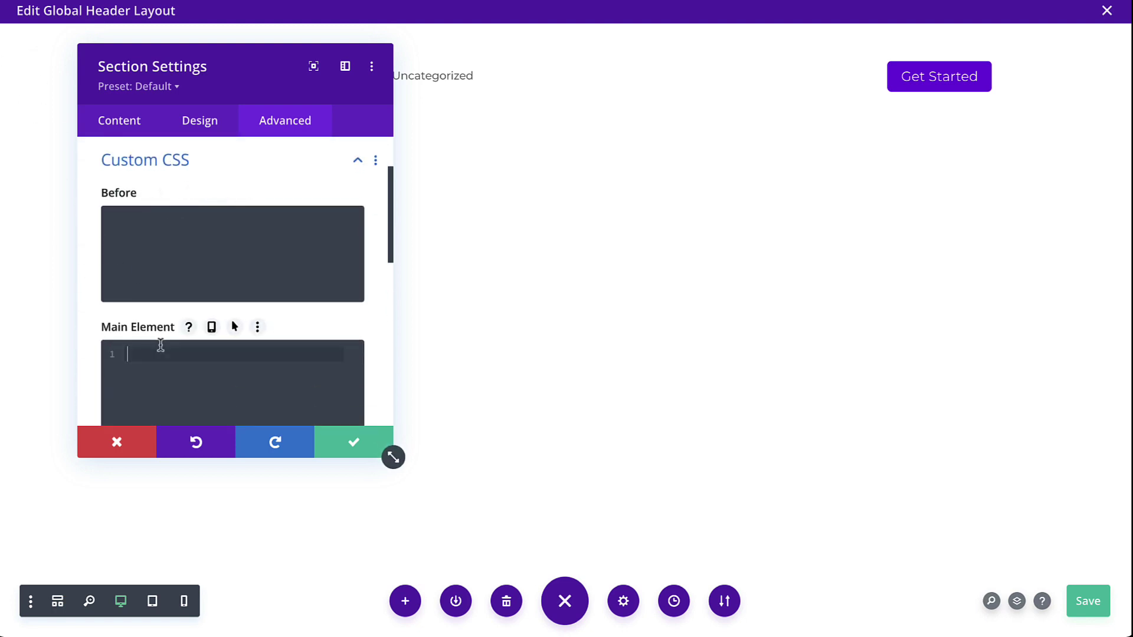
type("pos")
type("ition:absolu")
type("te;")
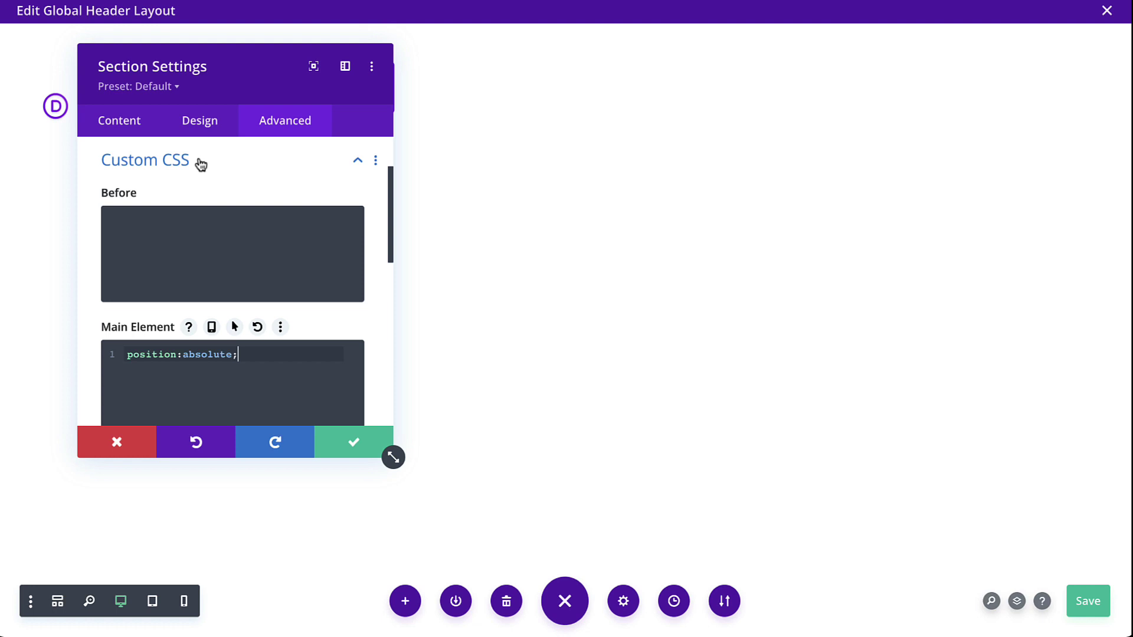
left_click_drag(236, 95, 406, 94)
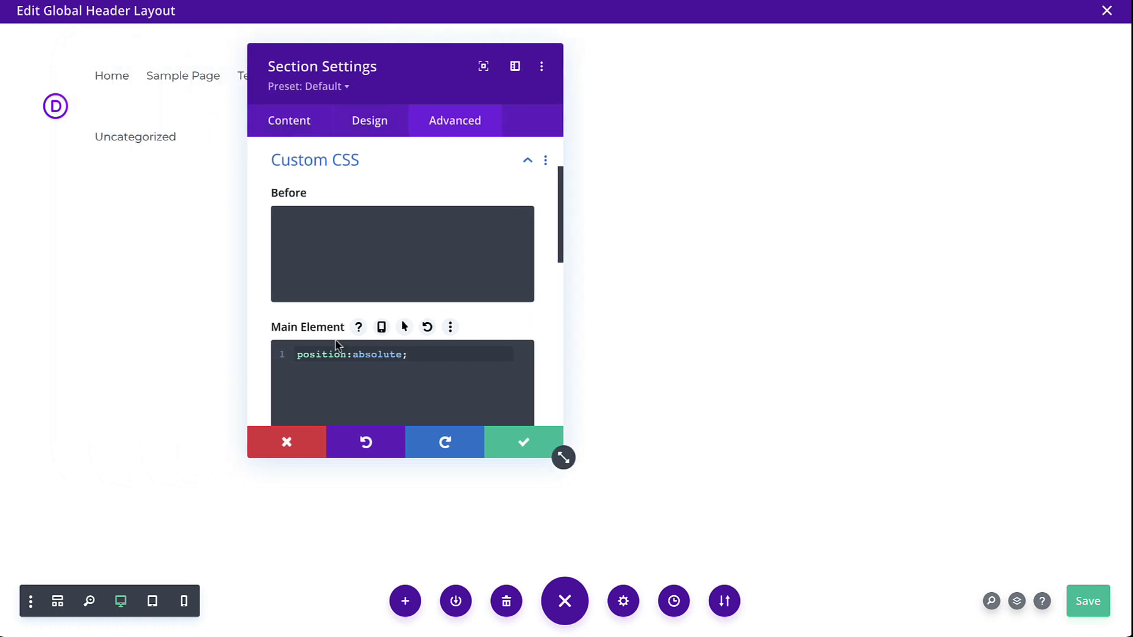
key("Return")
type("width:0")
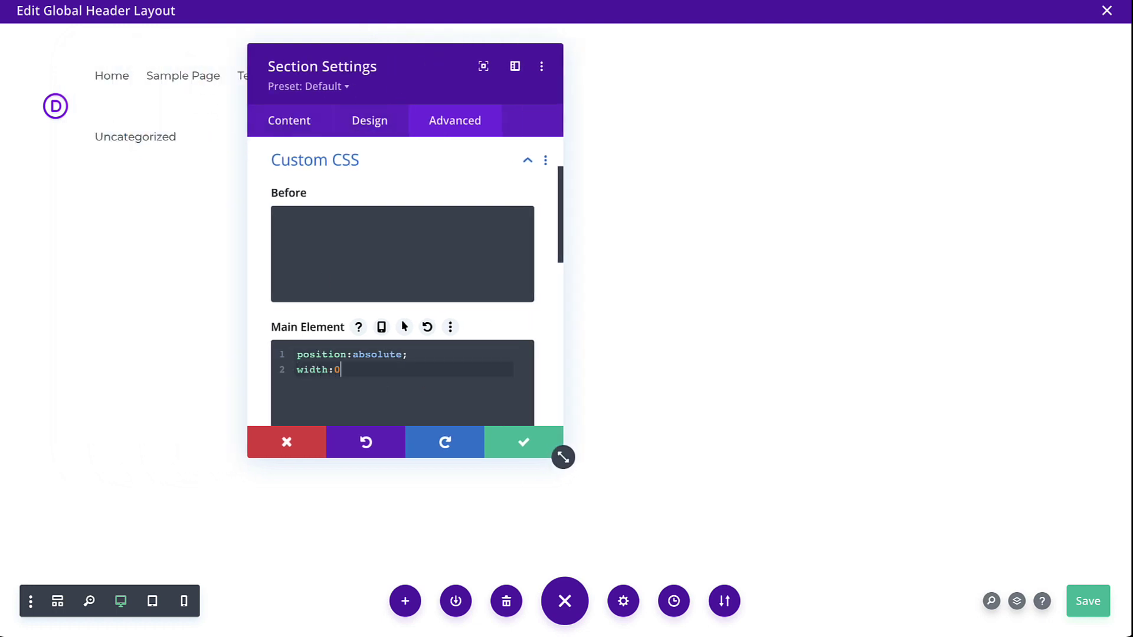
key("BackSpace")
type("100%;")
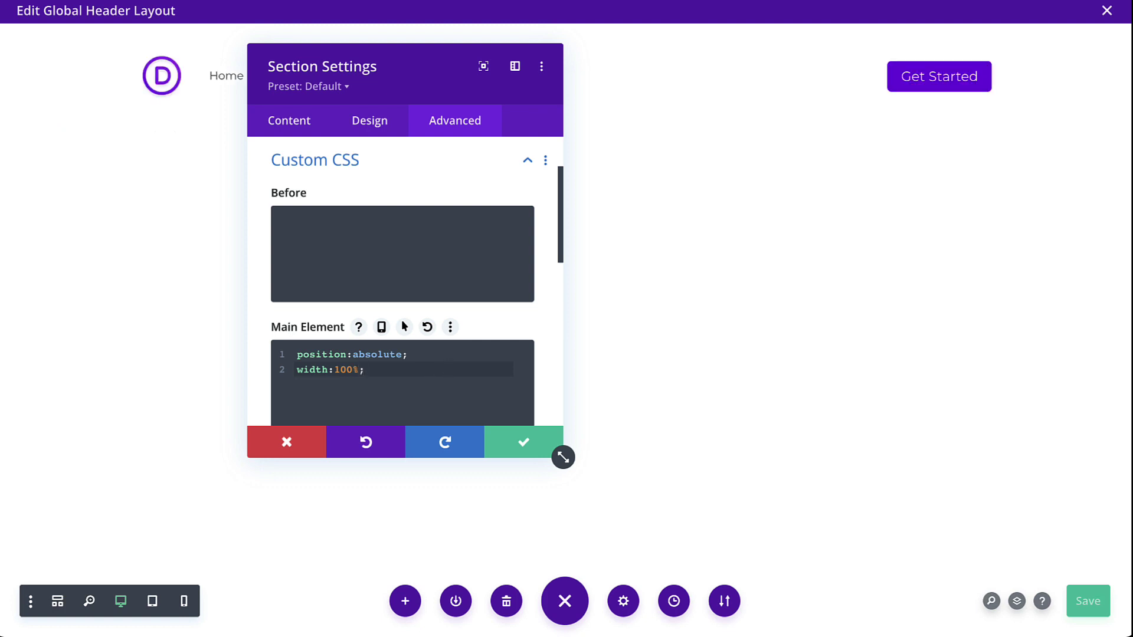
key("ctrl+s")
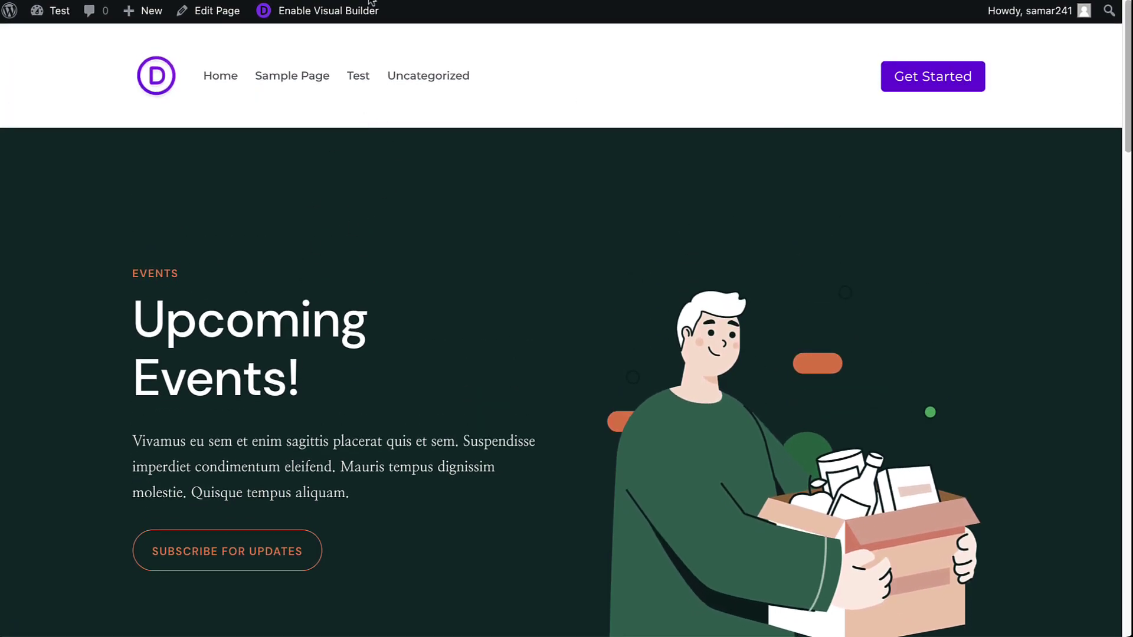
scroll(529, 159, "down", 2)
scroll(529, 155, "down", 2)
scroll(529, 155, "up", 4)
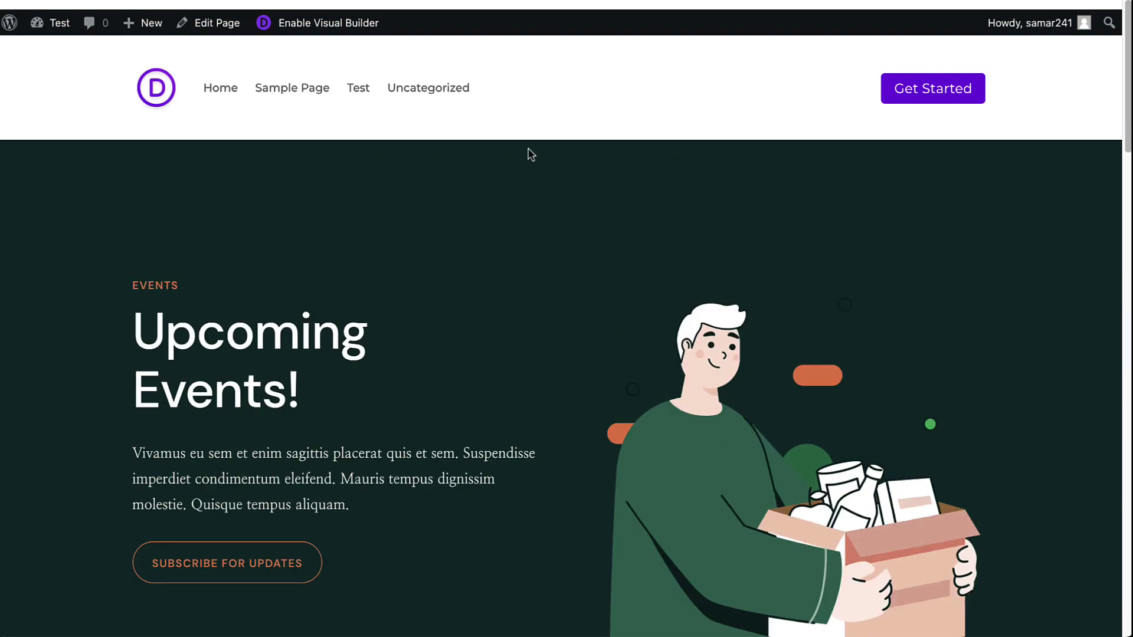
scroll(529, 133, "down", 1)
scroll(528, 111, "down", 3)
scroll(526, 109, "up", 4)
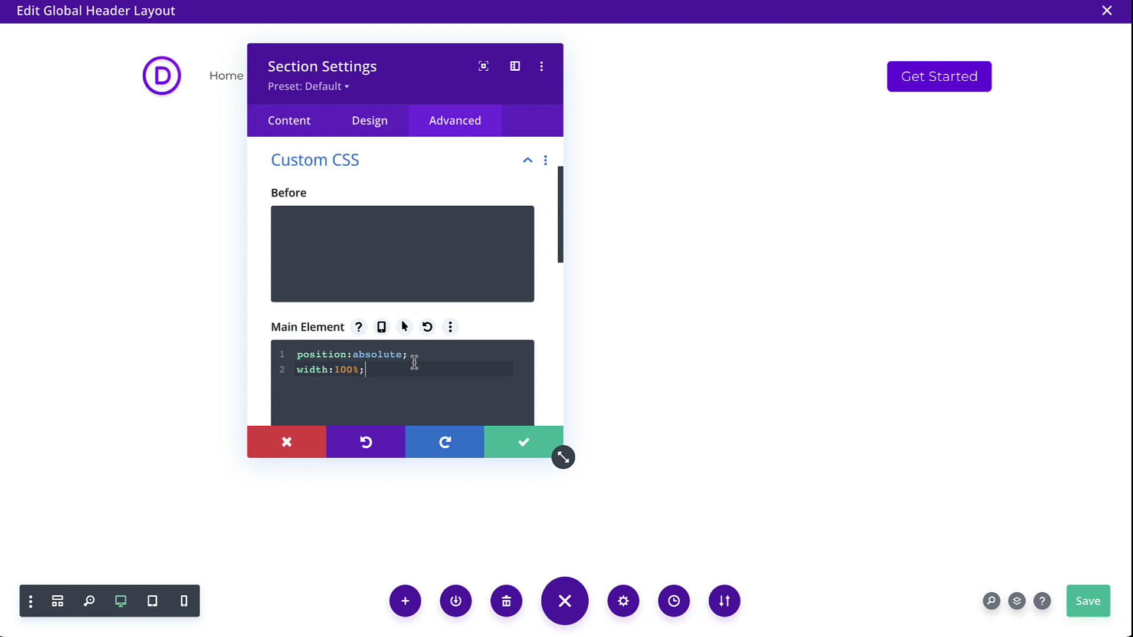
Add !important to the position:absolute rule in the Main Element CSS and save
left_click(414, 359)
key("ctrl+s")
left_click(410, 368)
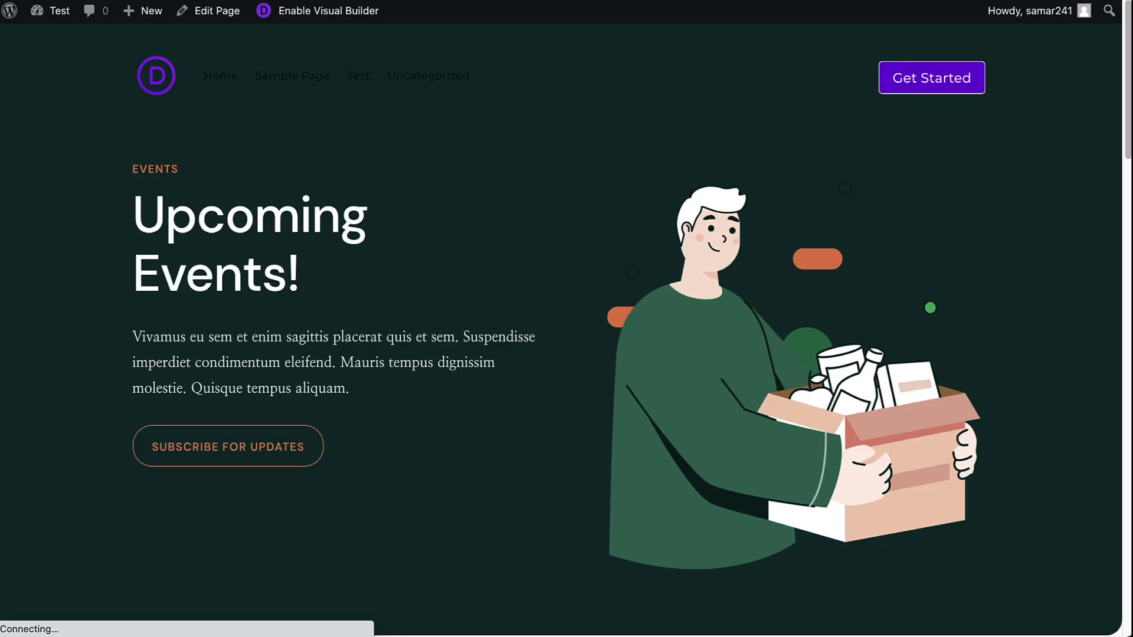
scroll(328, 144, "down", 5)
scroll(328, 145, "down", 4)
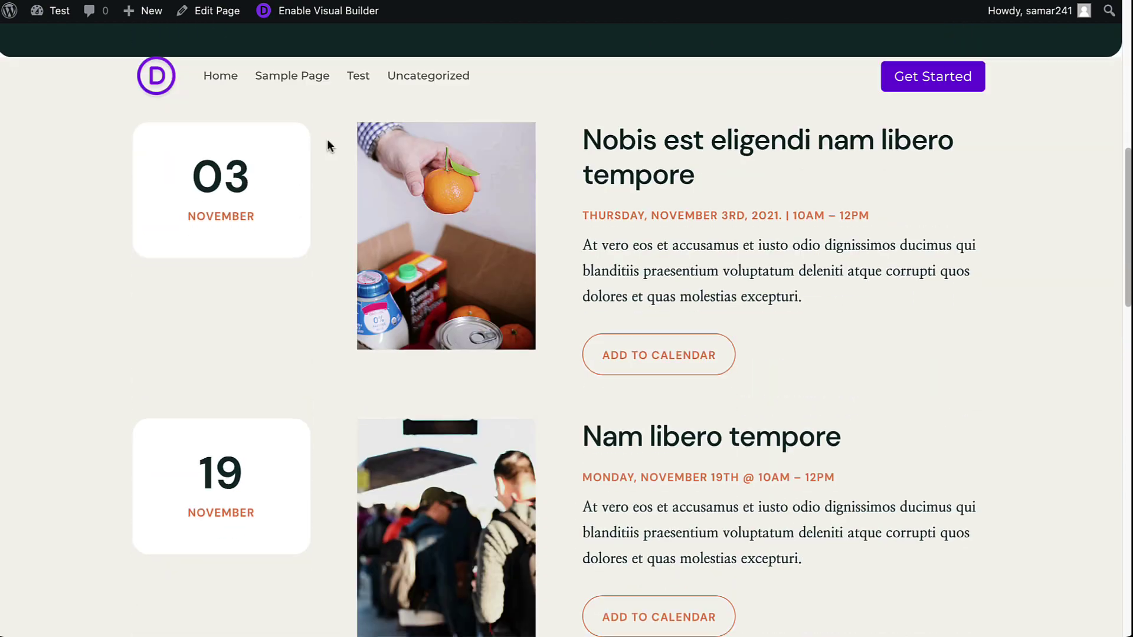
scroll(327, 145, "up", 7)
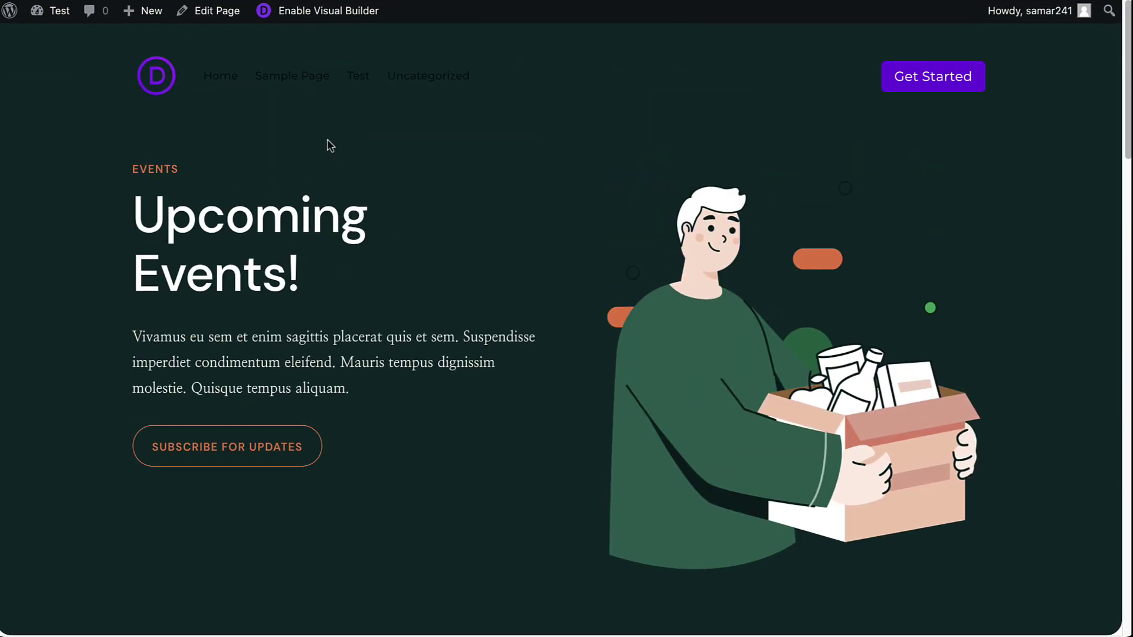
scroll(328, 146, "down", 5)
scroll(327, 145, "down", 2)
scroll(327, 144, "up", 7)
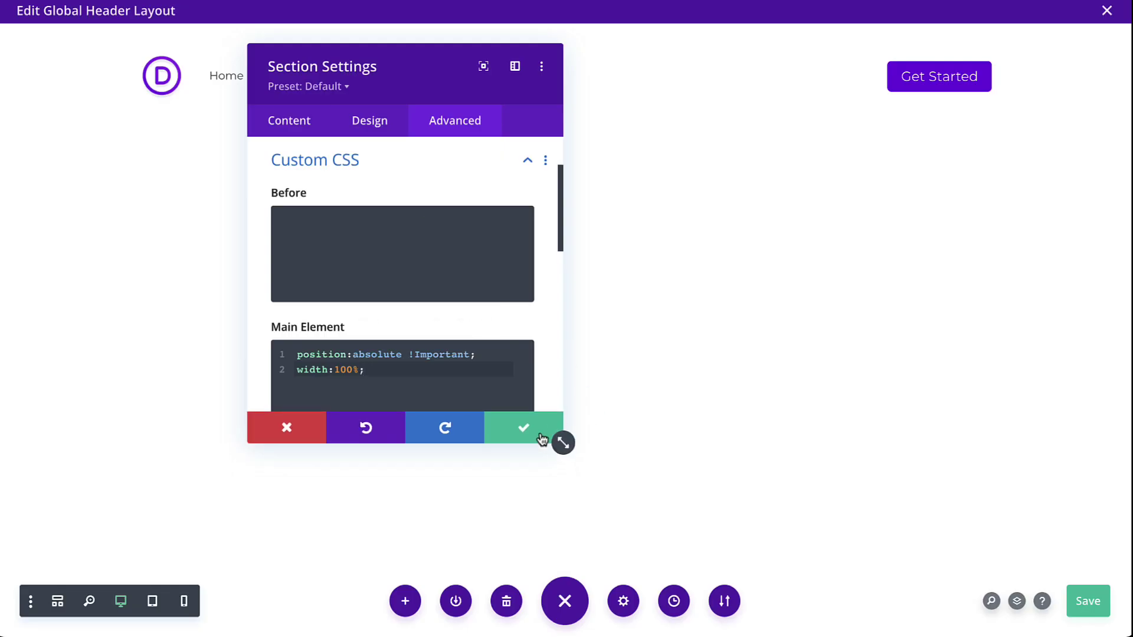
Set the menu's sticky-state Menu Text Color to black
left_click(541, 440)
mouse_move(226, 75)
left_click(425, 83)
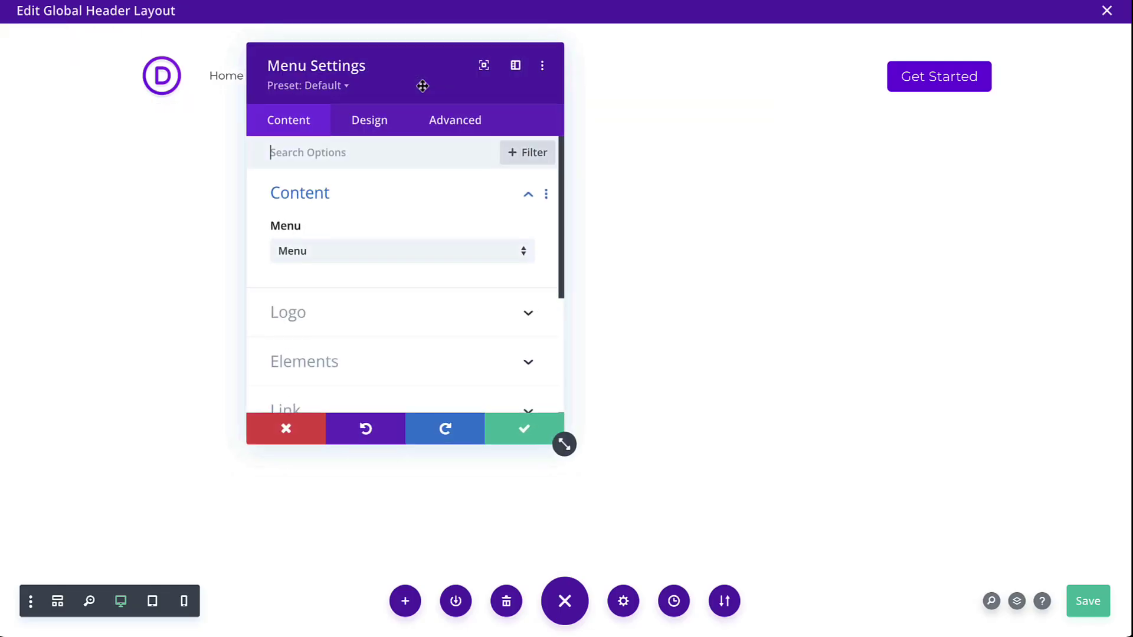
left_click(371, 113)
left_click(316, 239)
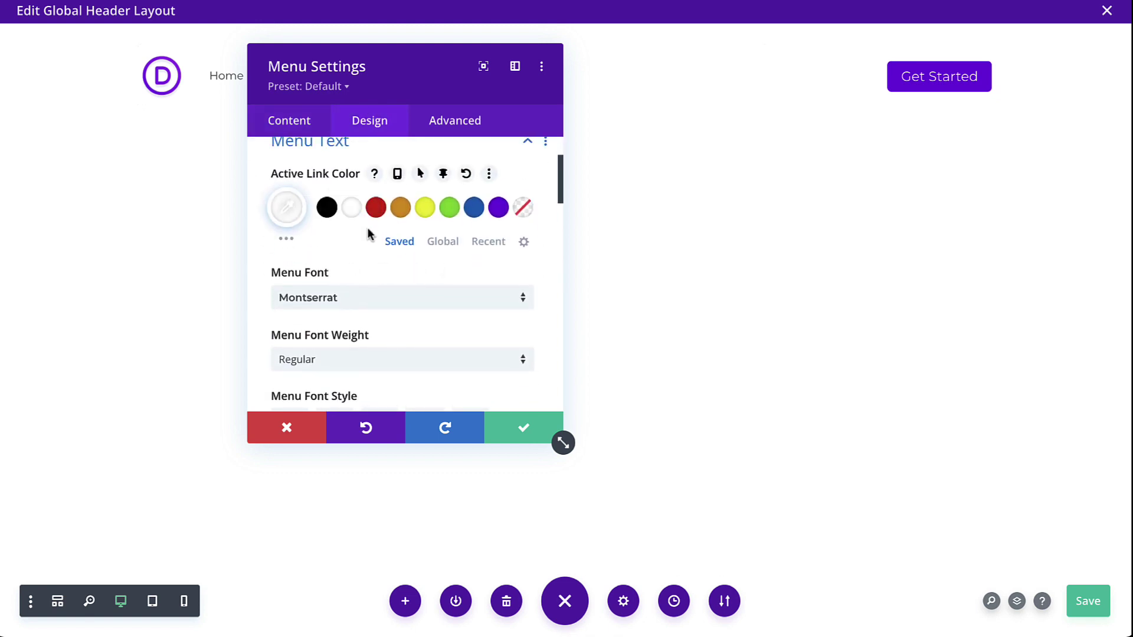
scroll(346, 221, "down", 2)
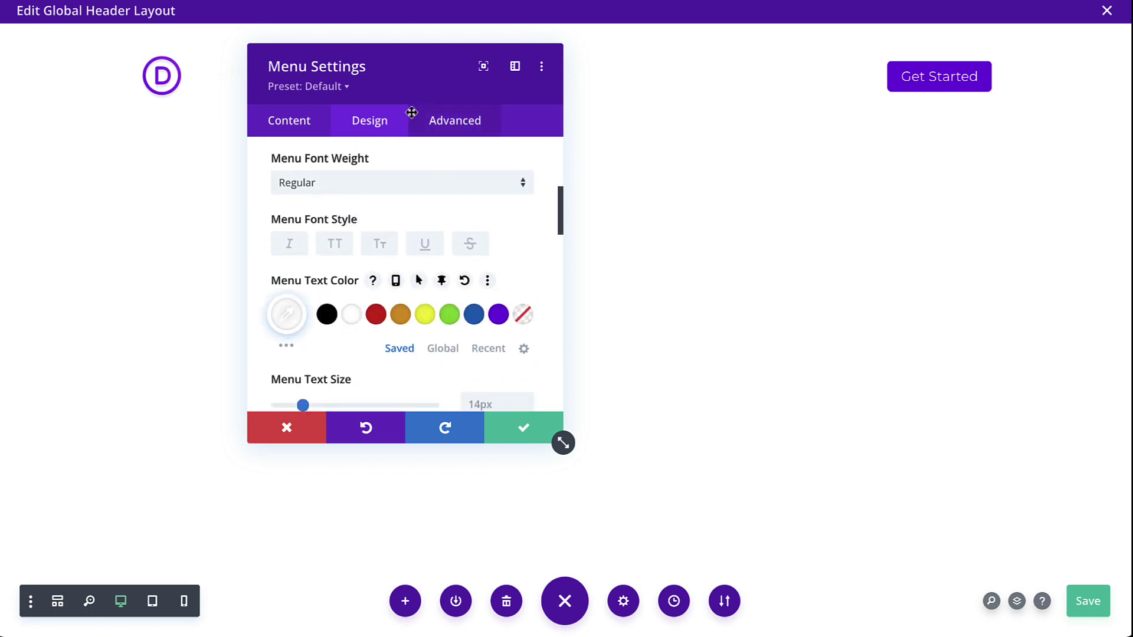
left_click_drag(411, 113, 589, 134)
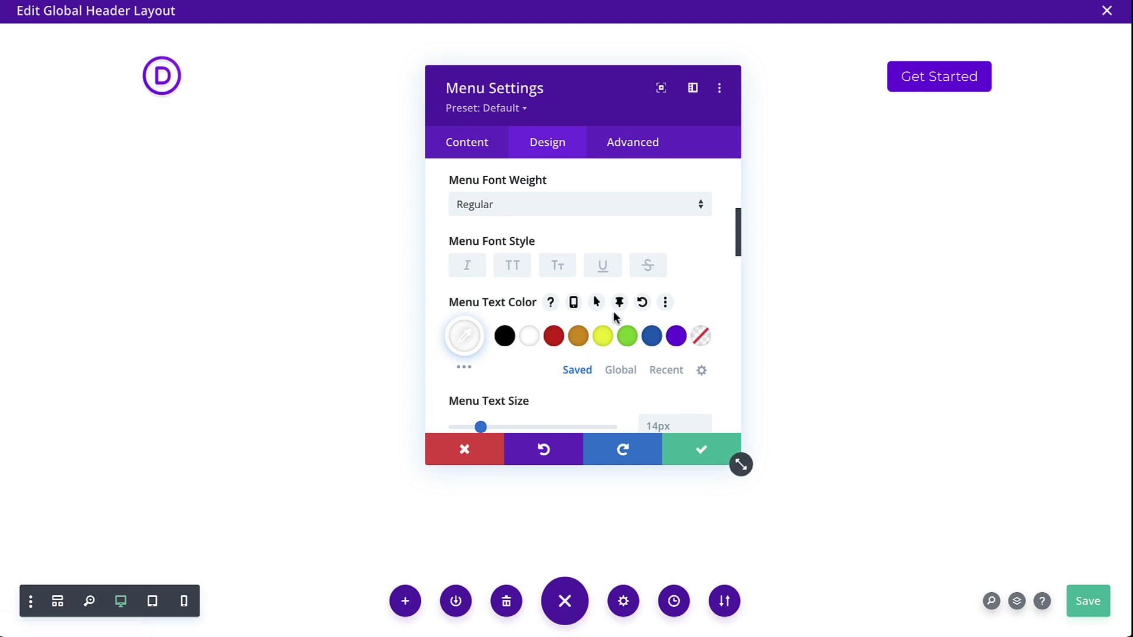
left_click(618, 303)
scroll(620, 308, "down", 1)
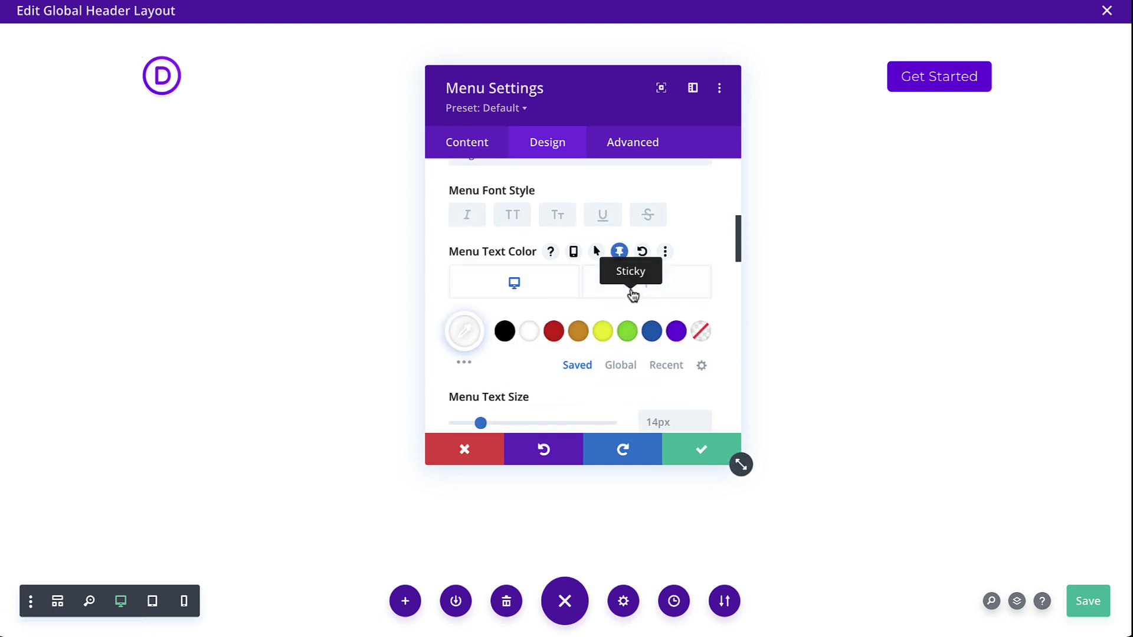
left_click(511, 341)
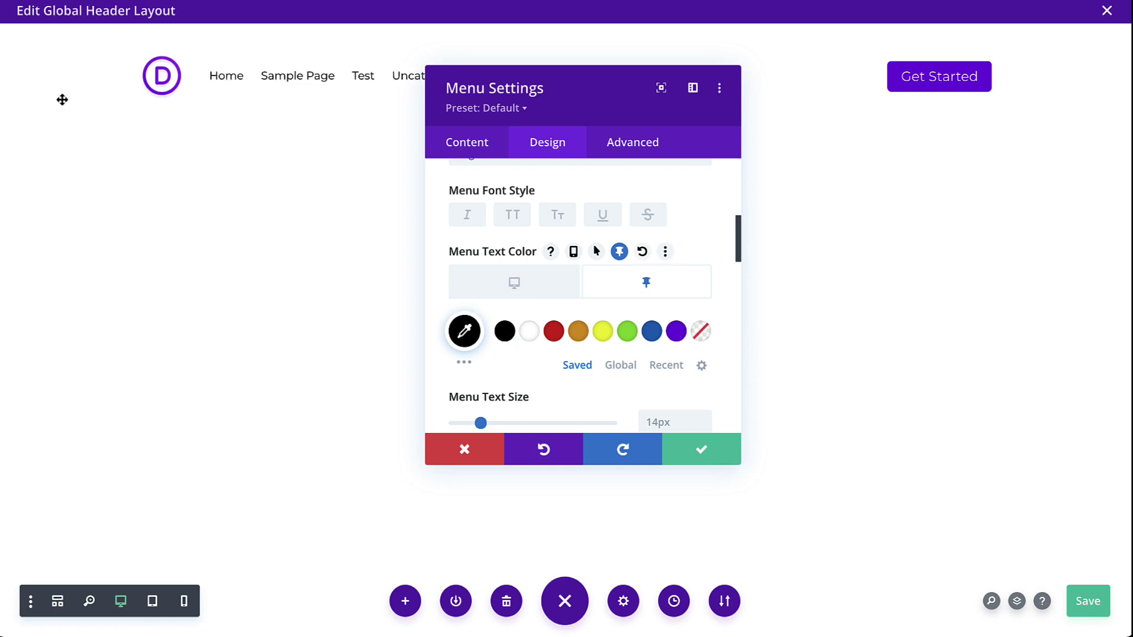
left_click(17, 47)
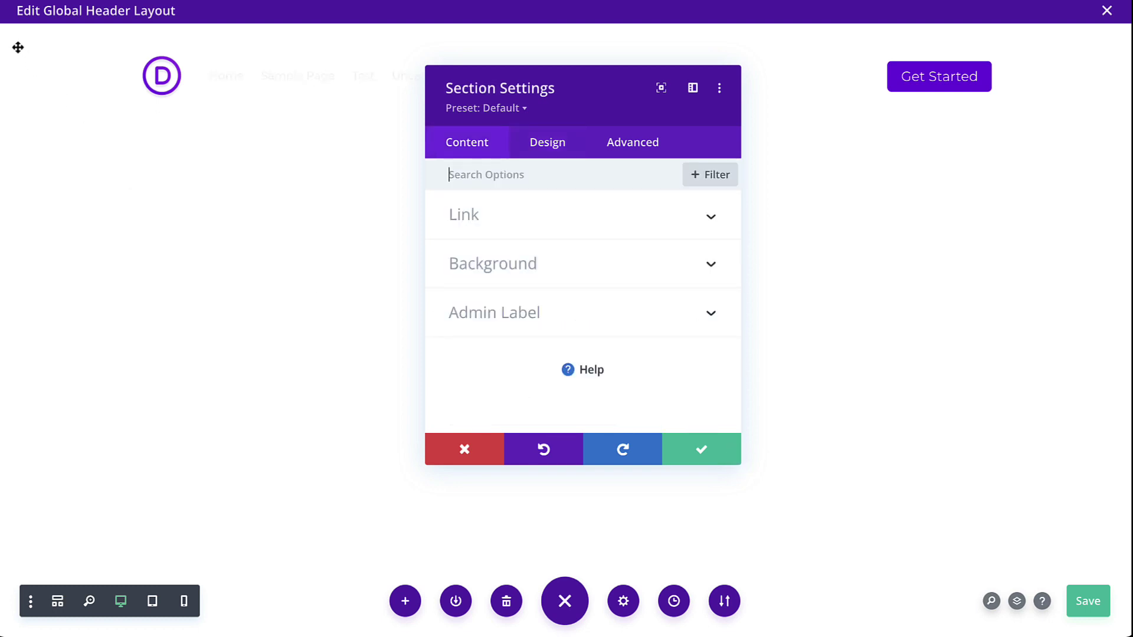
Give the header section a white sticky-state background colour and save it
left_click(470, 259)
left_click(596, 216)
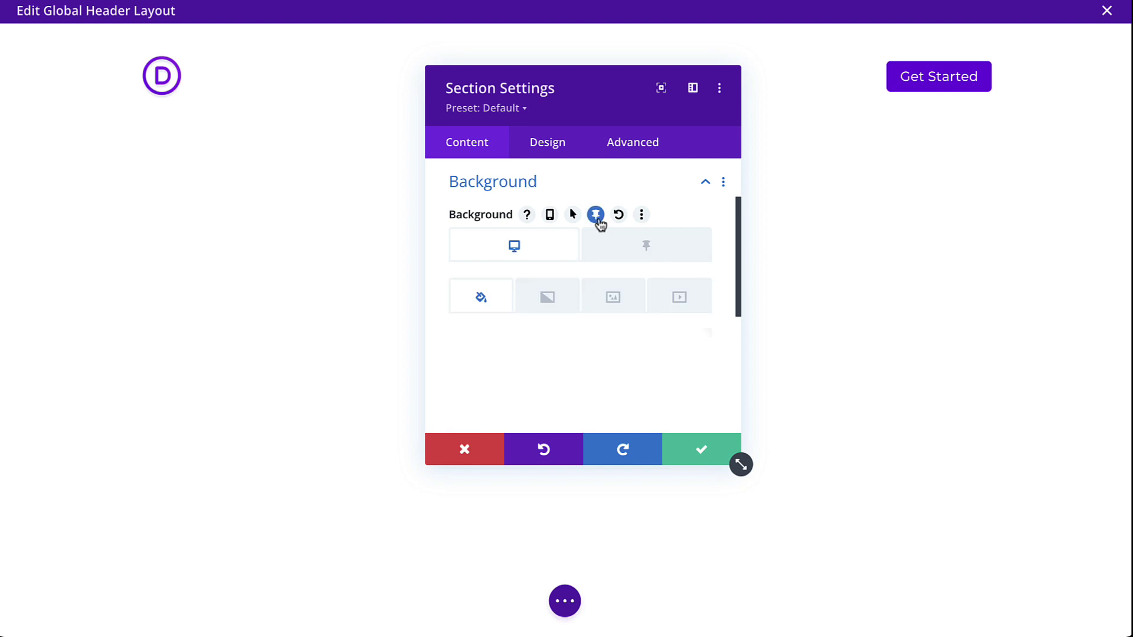
left_click(629, 244)
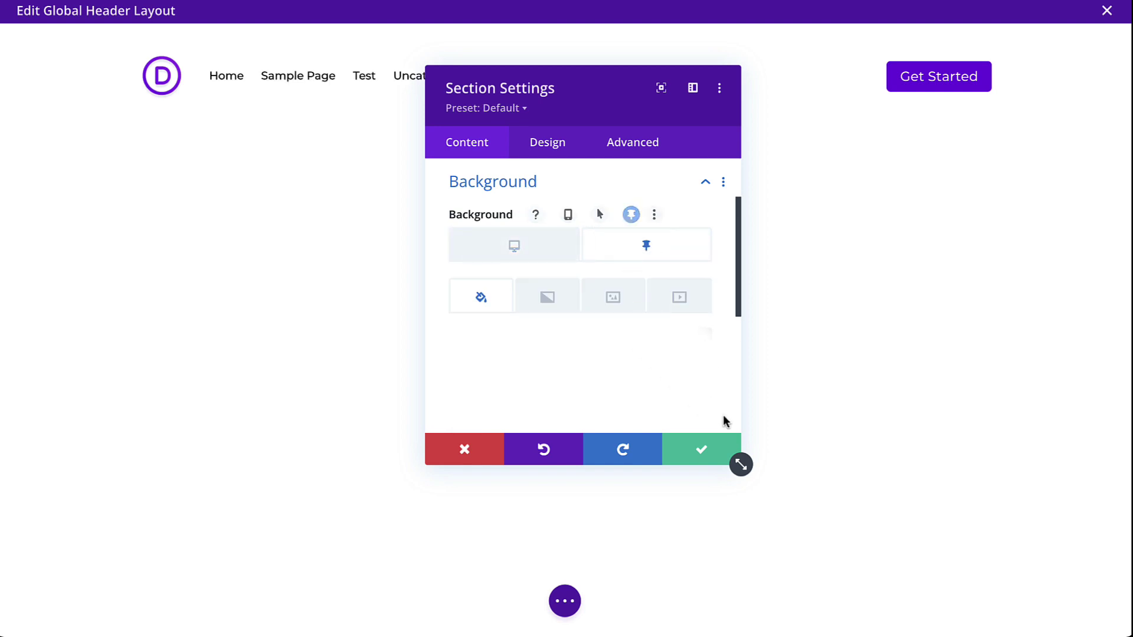
left_click_drag(741, 464, 738, 549)
scroll(652, 463, "down", 2)
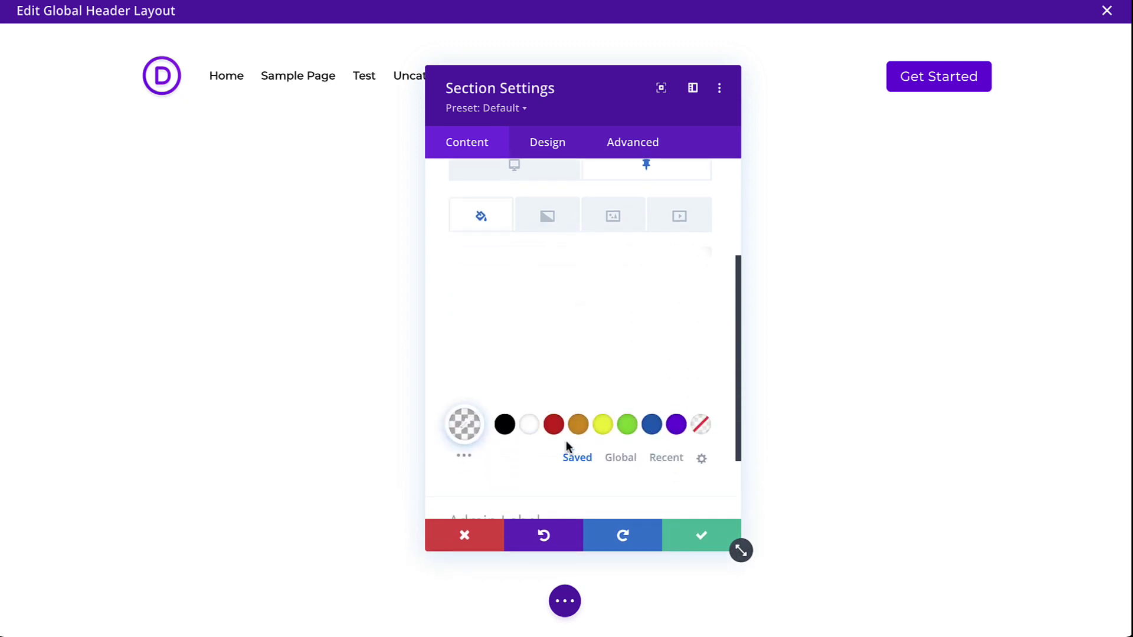
left_click(530, 429)
scroll(540, 407, "up", 1)
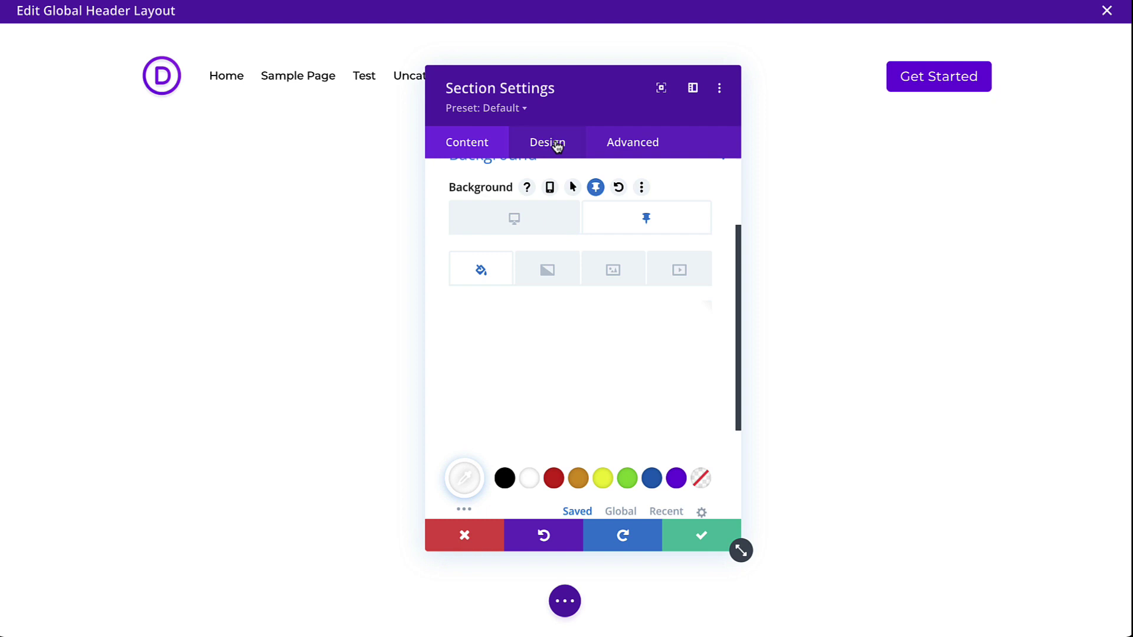
left_click(551, 144)
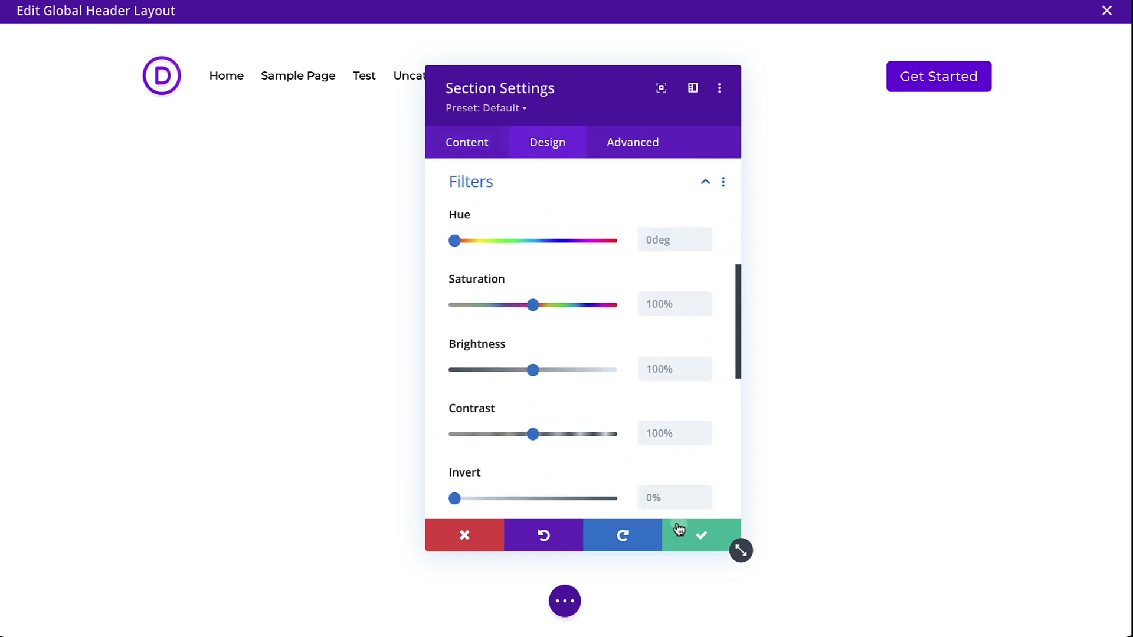
left_click(679, 463)
Set the header row's sticky-state padding to 10px top and bottom
left_click(299, 37)
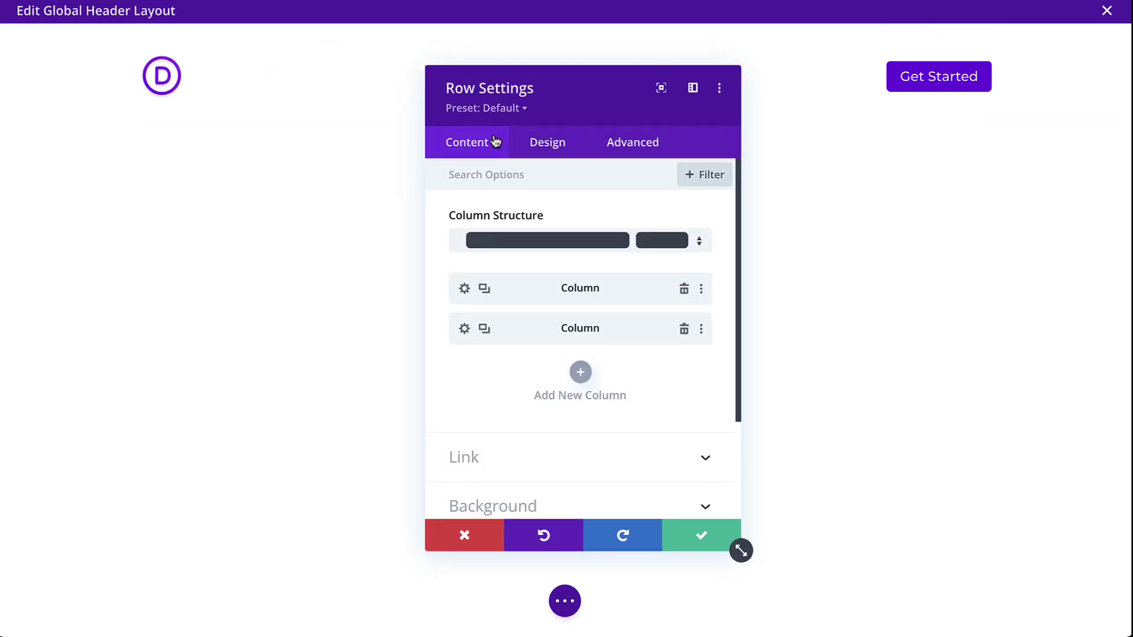
left_click(528, 140)
left_click(521, 271)
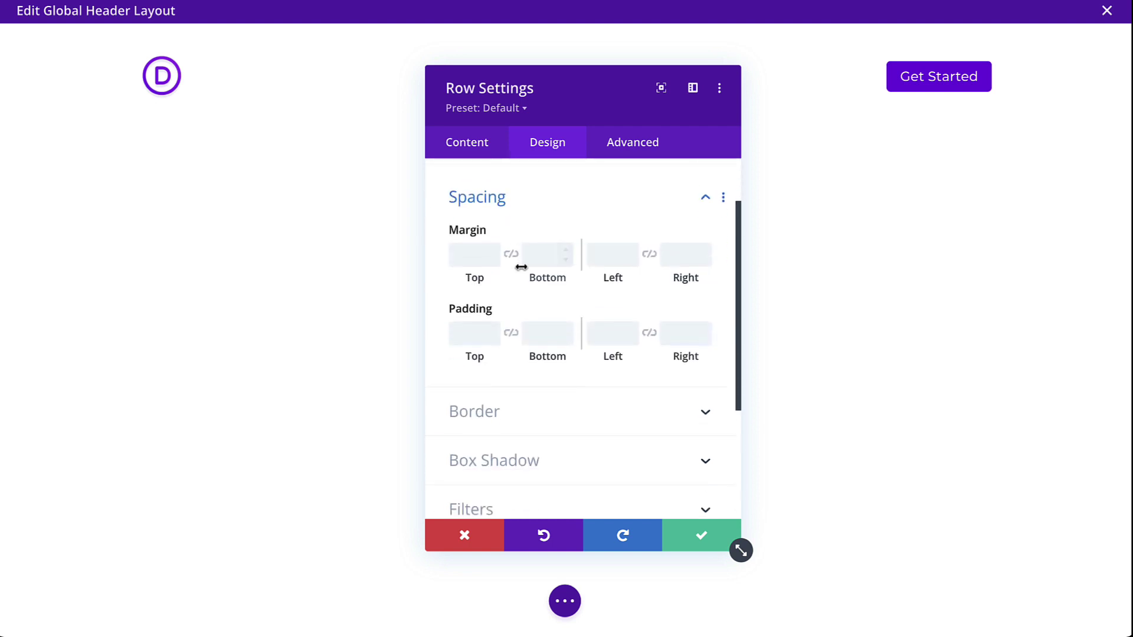
left_click(576, 295)
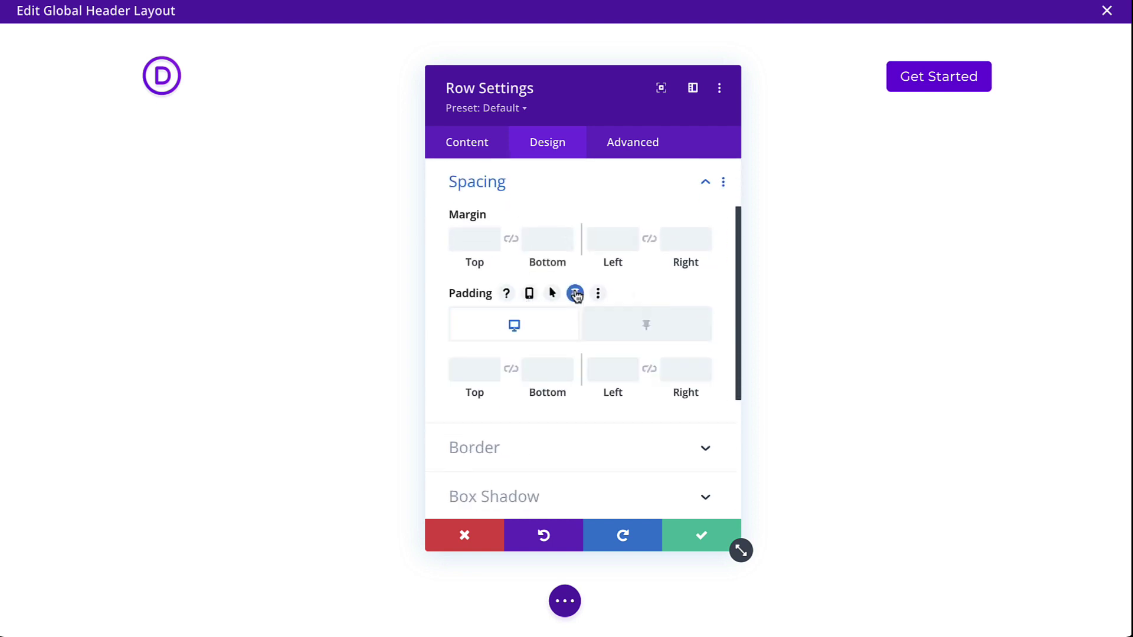
left_click(532, 367)
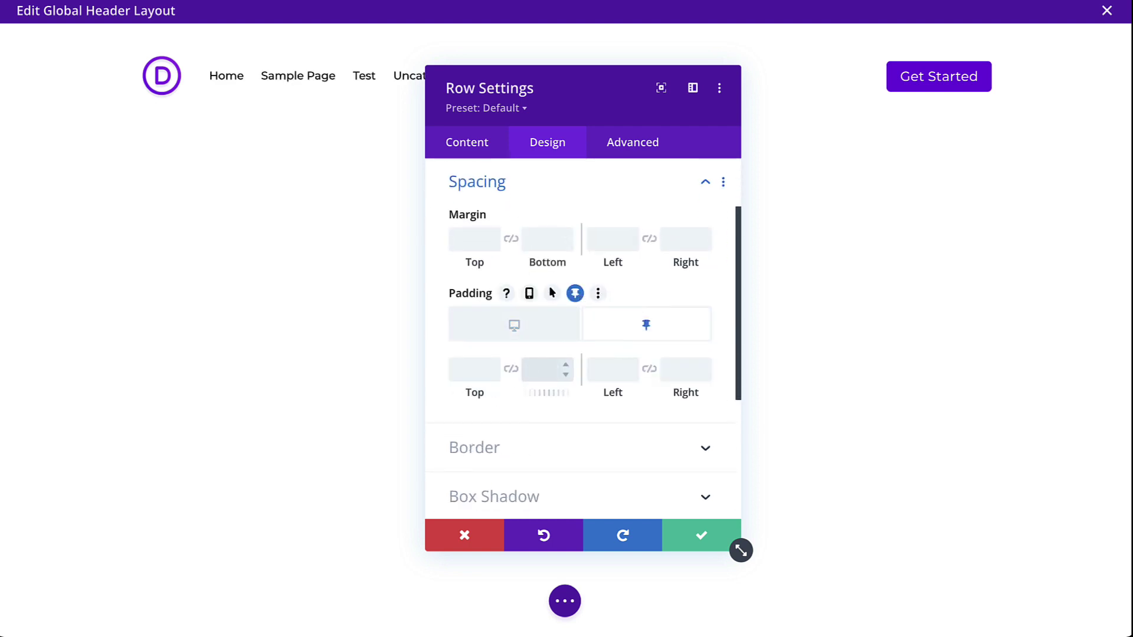
type("10px")
left_click(514, 370)
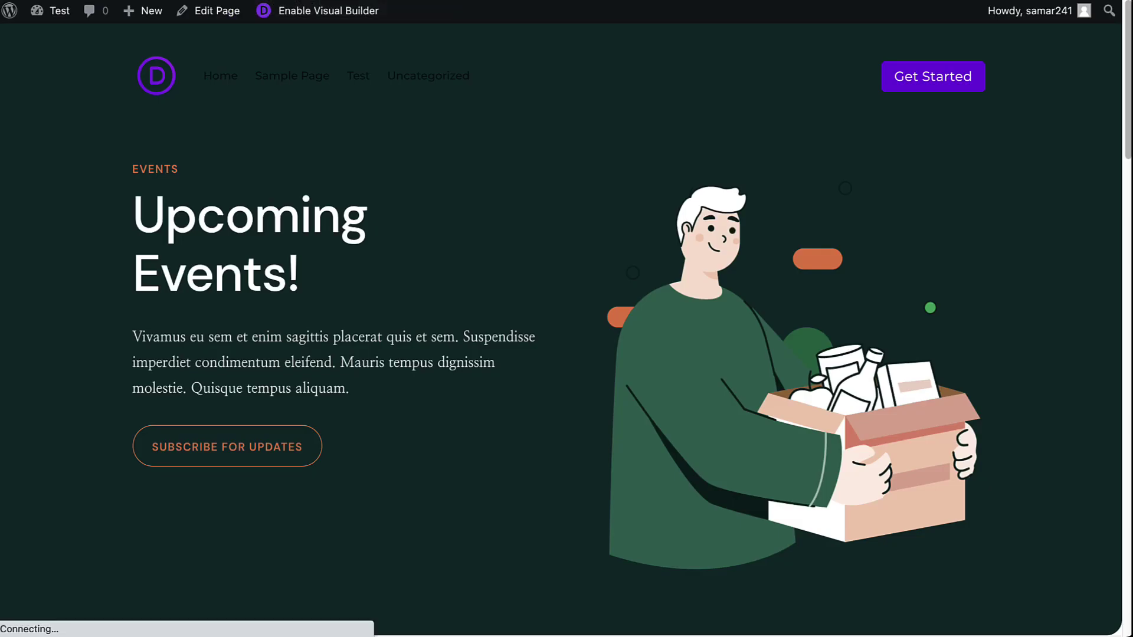
scroll(372, 164, "down", 2)
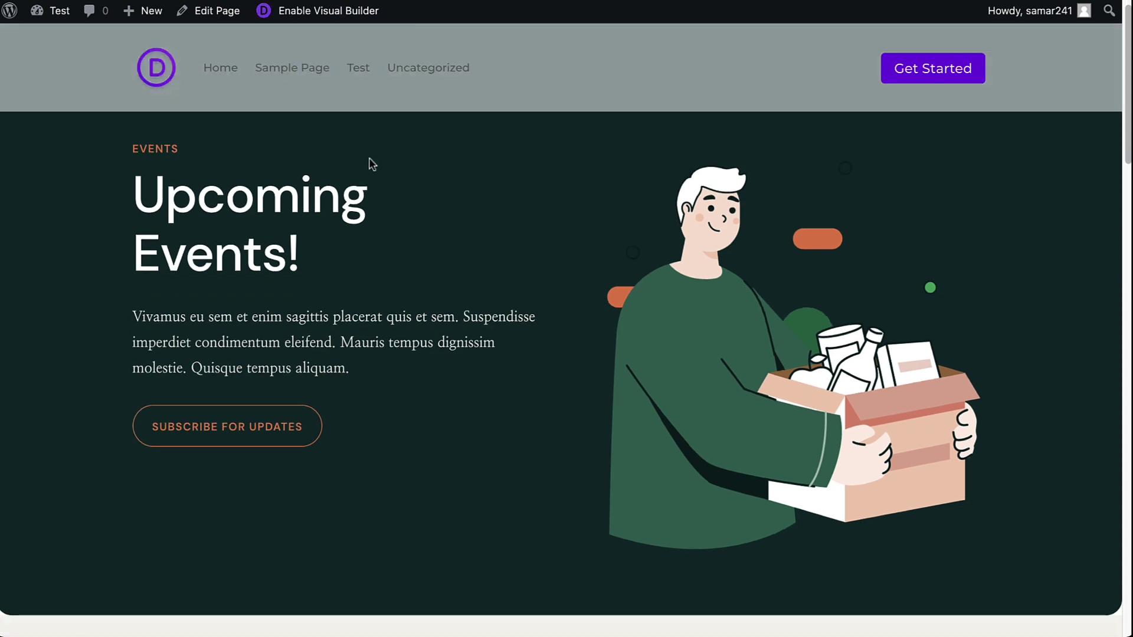
scroll(371, 166, "up", 2)
scroll(371, 165, "down", 1)
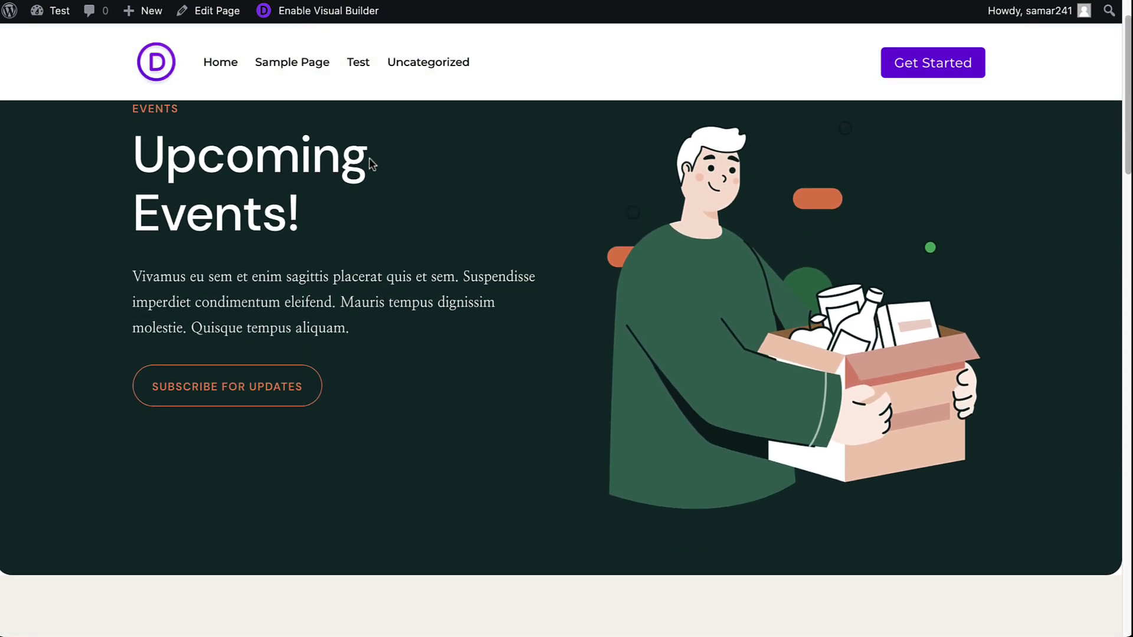
scroll(372, 166, "up", 1)
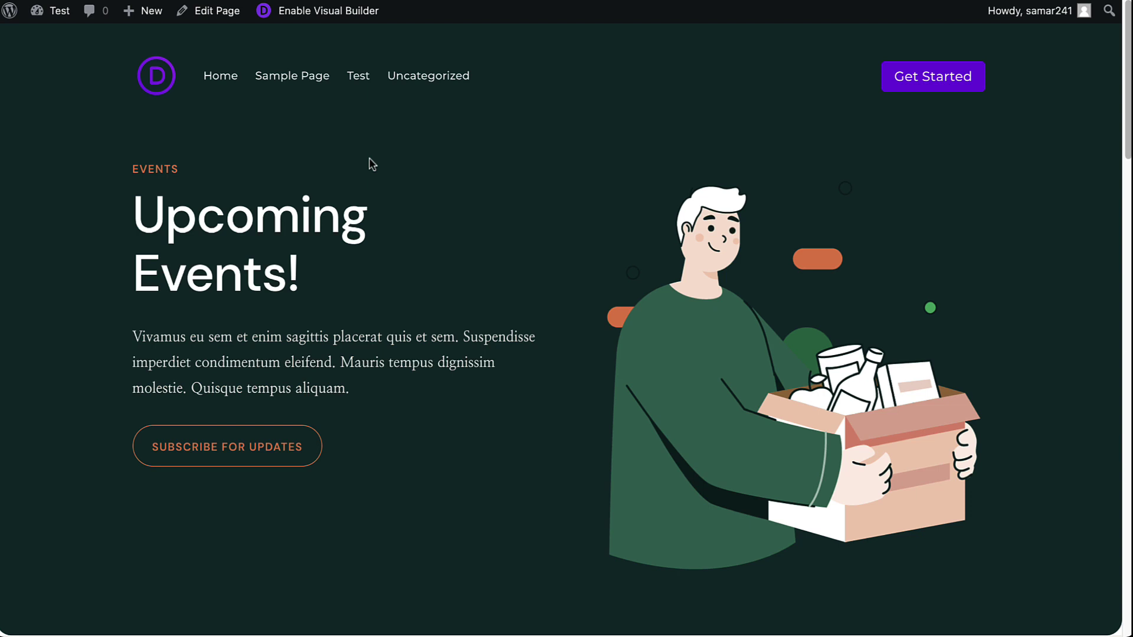
scroll(373, 164, "down", 3)
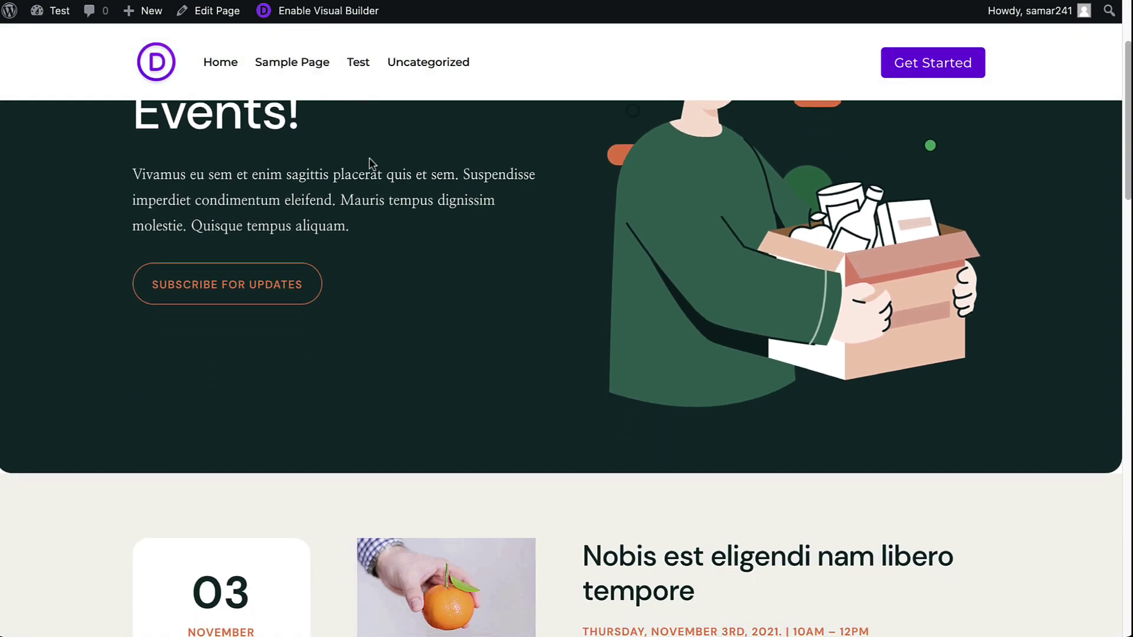
scroll(372, 165, "down", 2)
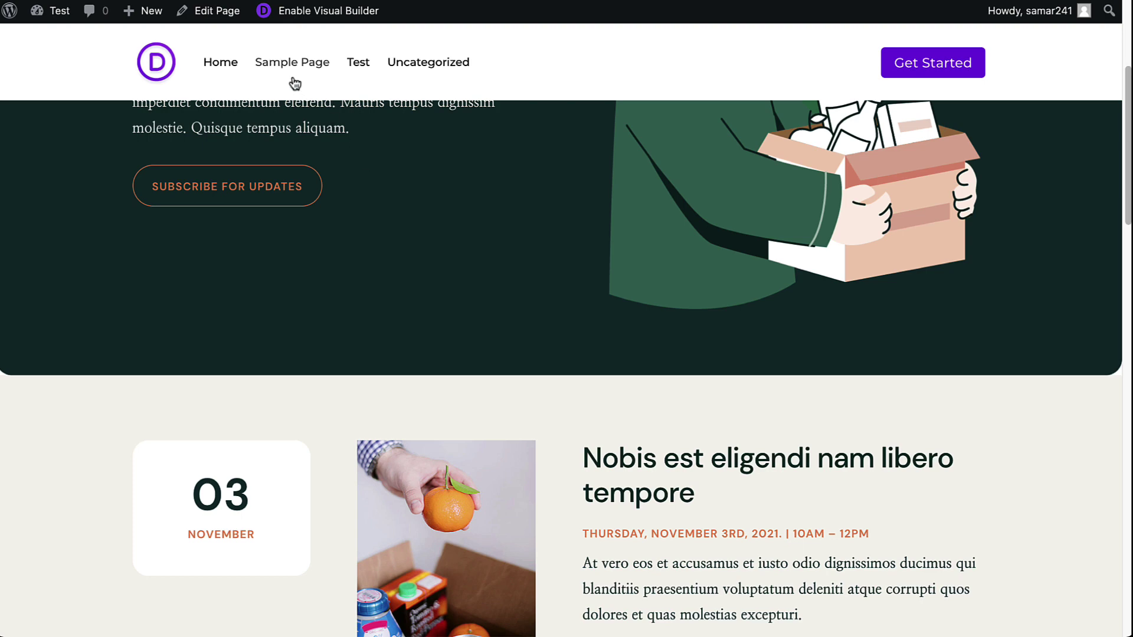
scroll(476, 184, "up", 5)
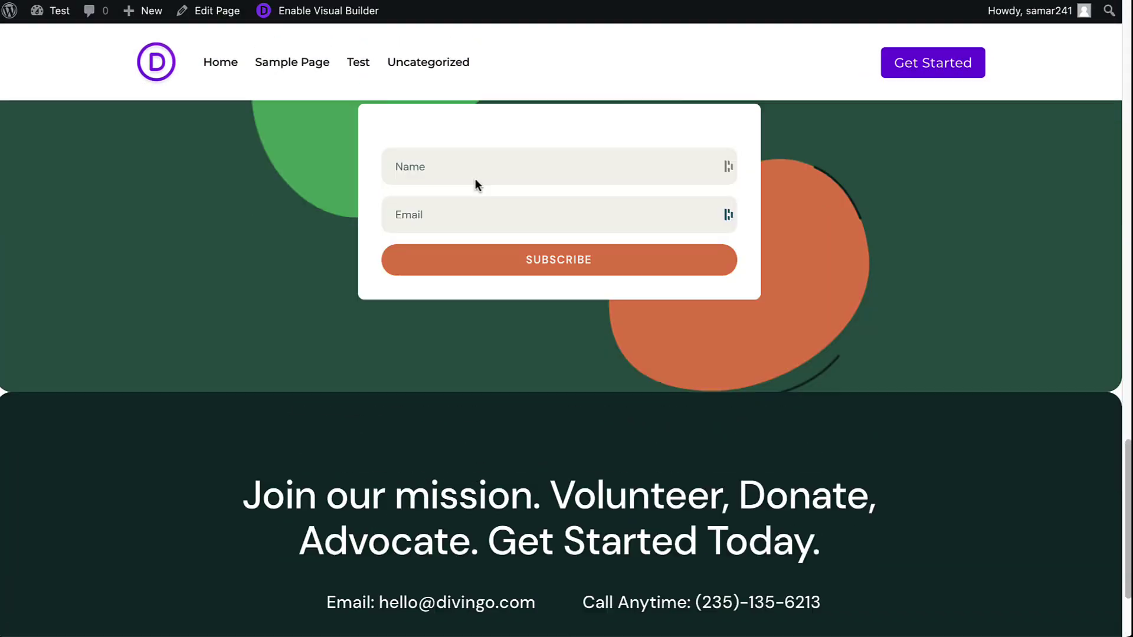
scroll(476, 184, "down", 2)
scroll(476, 184, "down", 5)
scroll(476, 184, "down", 5)
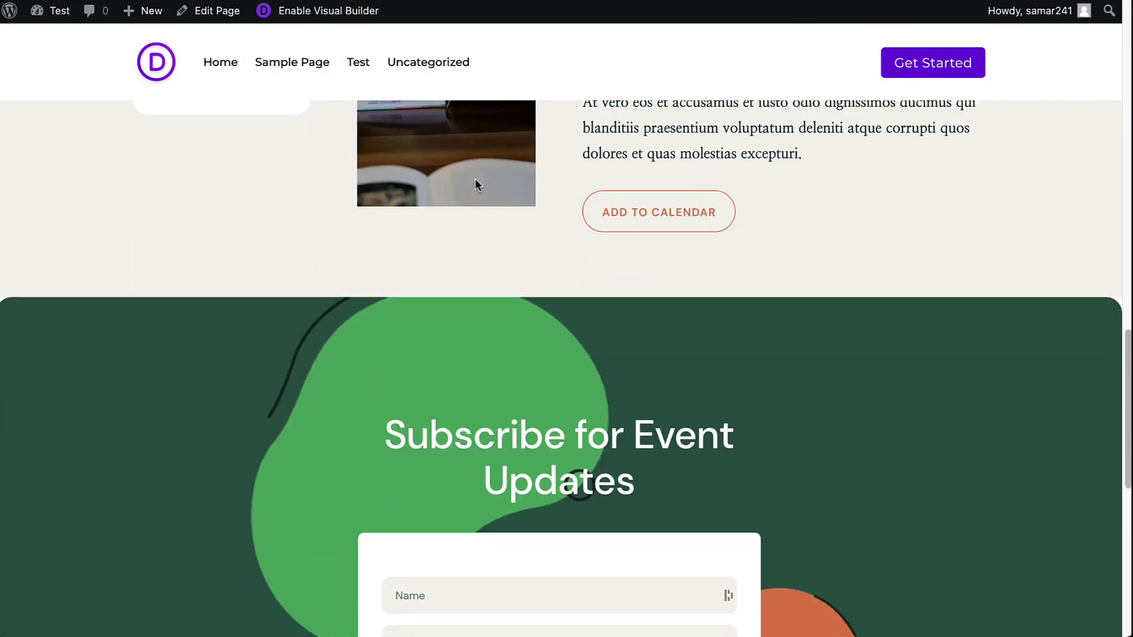
scroll(475, 184, "down", 5)
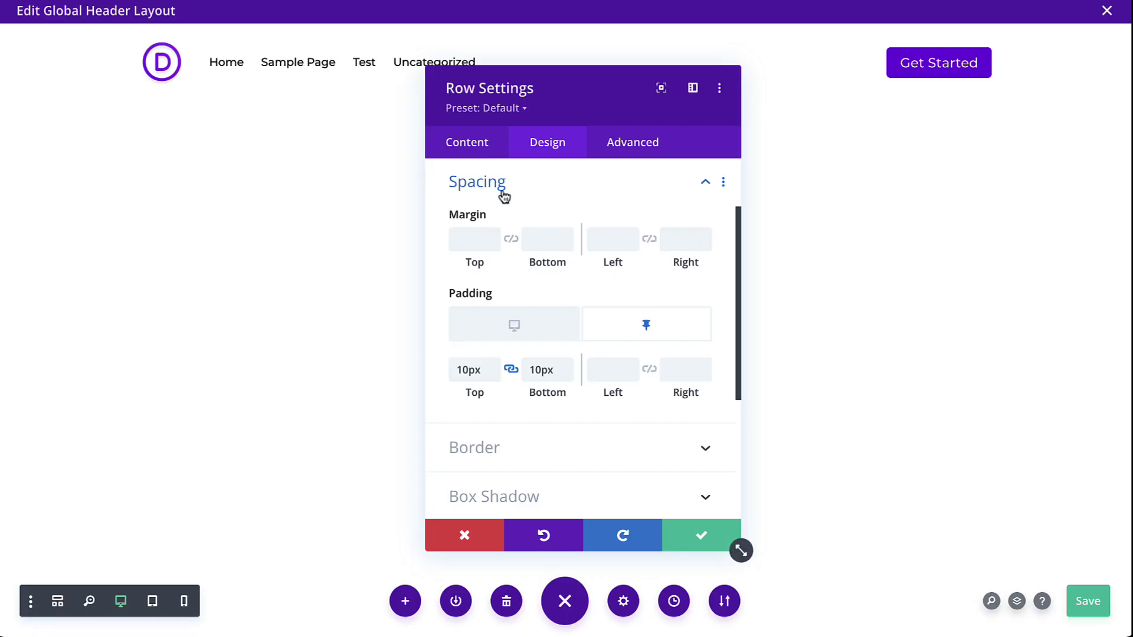
scroll(503, 195, "up", 1)
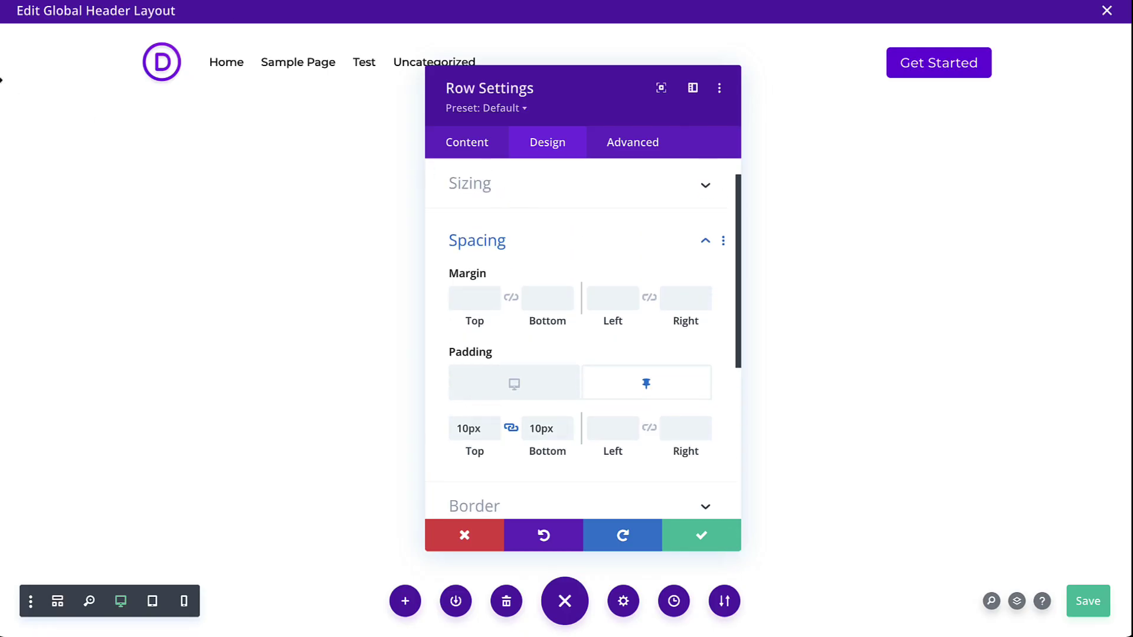
Check the header section's Advanced Position (still Default) and its 'position:absolute !important; width:100%' CSS
left_click(619, 143)
left_click(556, 257)
scroll(546, 265, "down", 1)
scroll(536, 371, "down", 1)
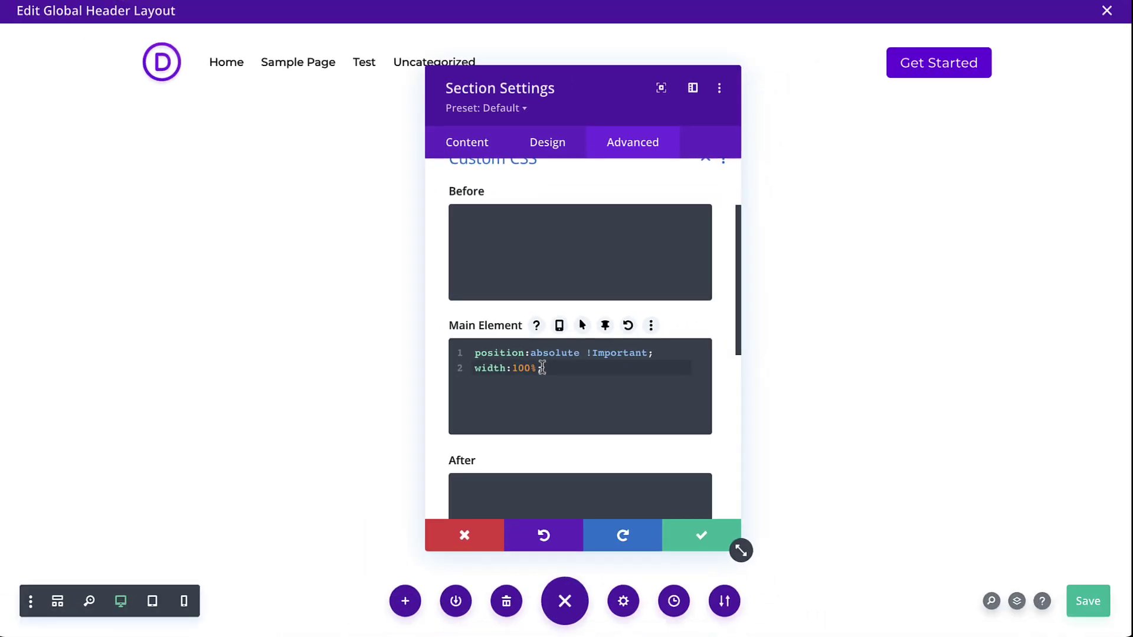
scroll(559, 292, "down", 5)
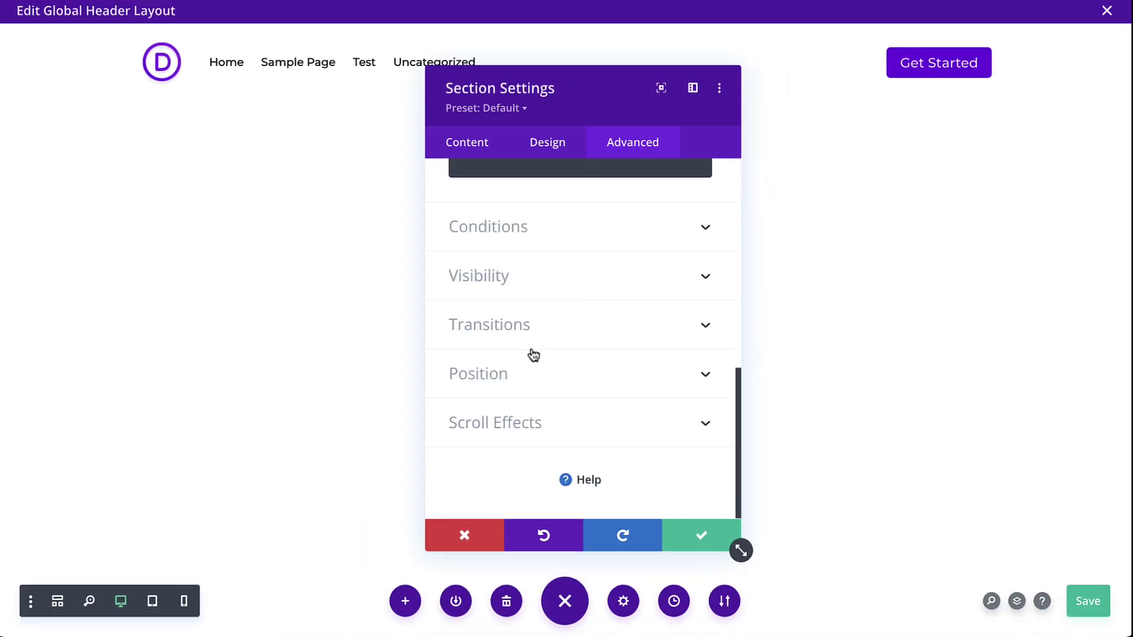
left_click(531, 370)
mouse_move(576, 296)
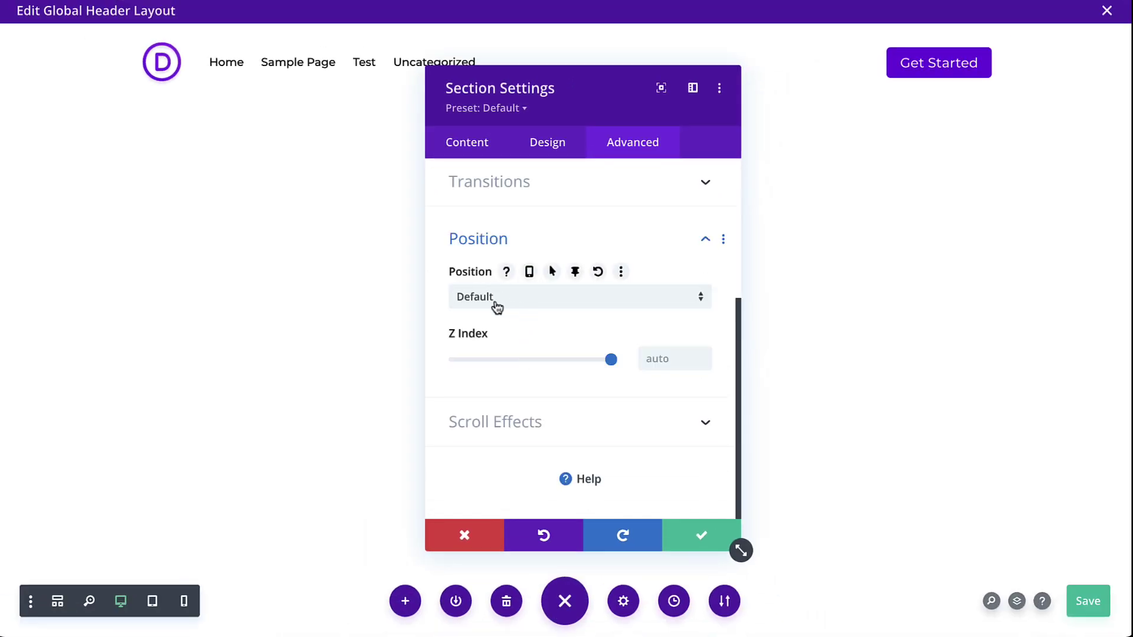
scroll(500, 305, "up", 2)
scroll(501, 203, "up", 1)
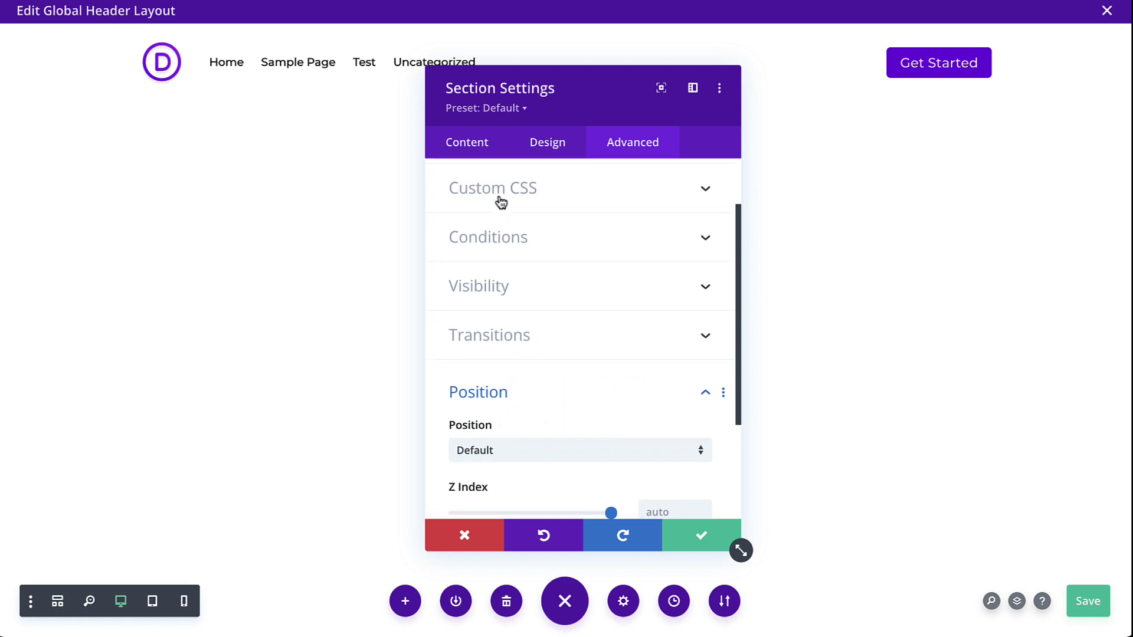
left_click(502, 203)
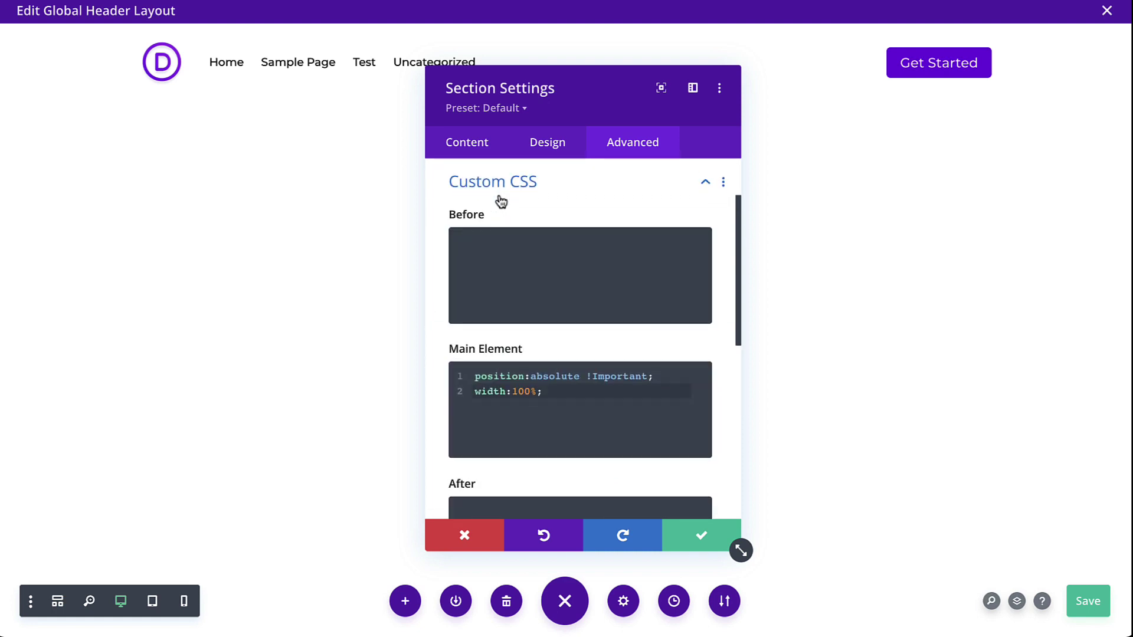
scroll(501, 202, "down", 4)
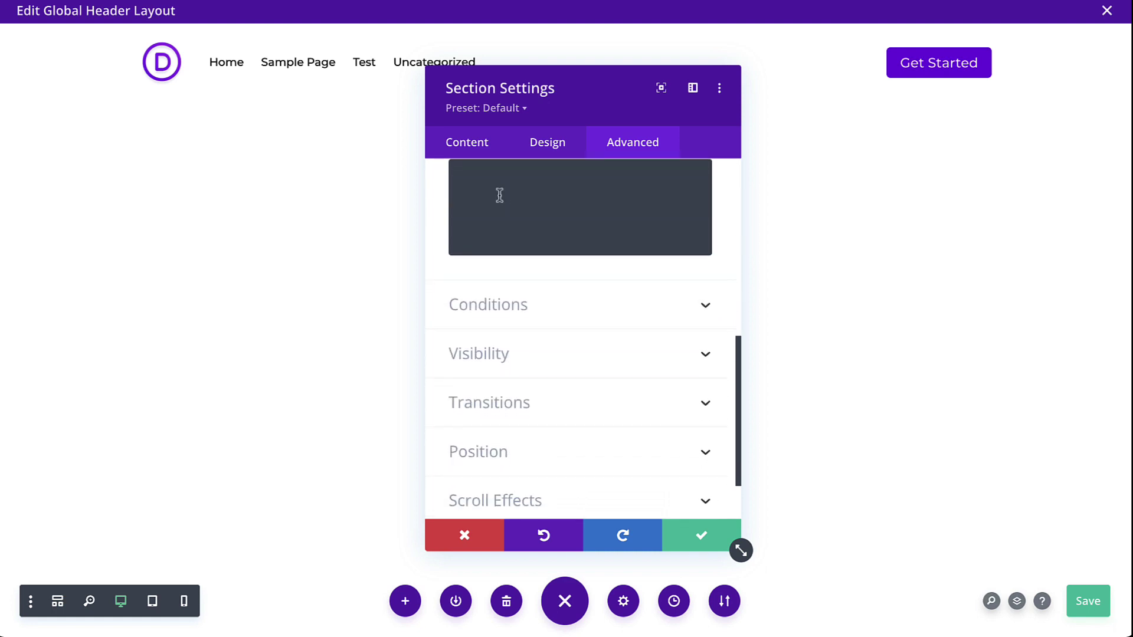